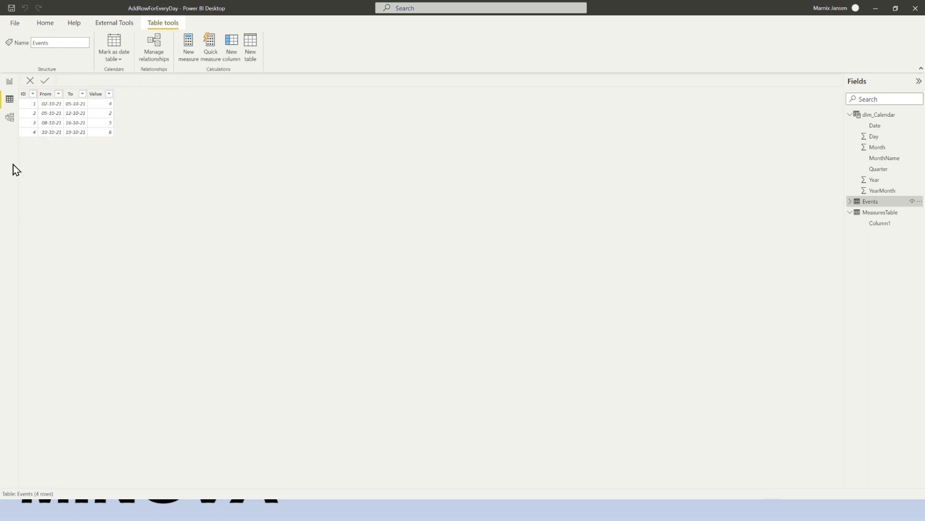
Select the MonthName and Day table visual in Report view and start a new measure in MeasuresTable.
left_click(10, 82)
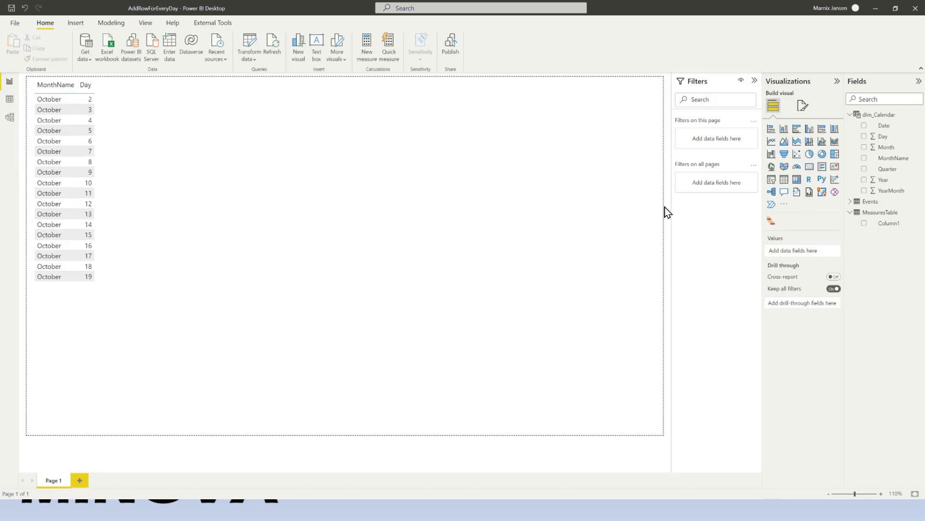
left_click(162, 282)
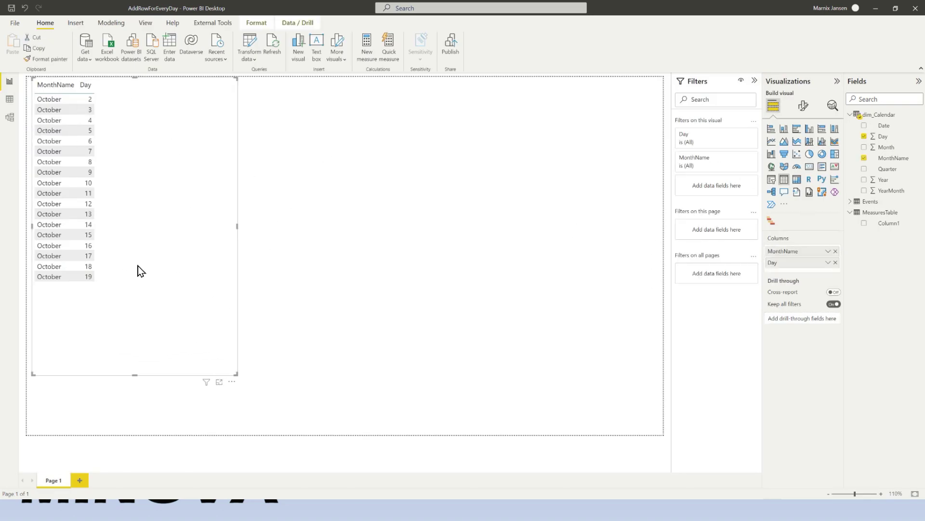
left_click(153, 221)
right_click(889, 227)
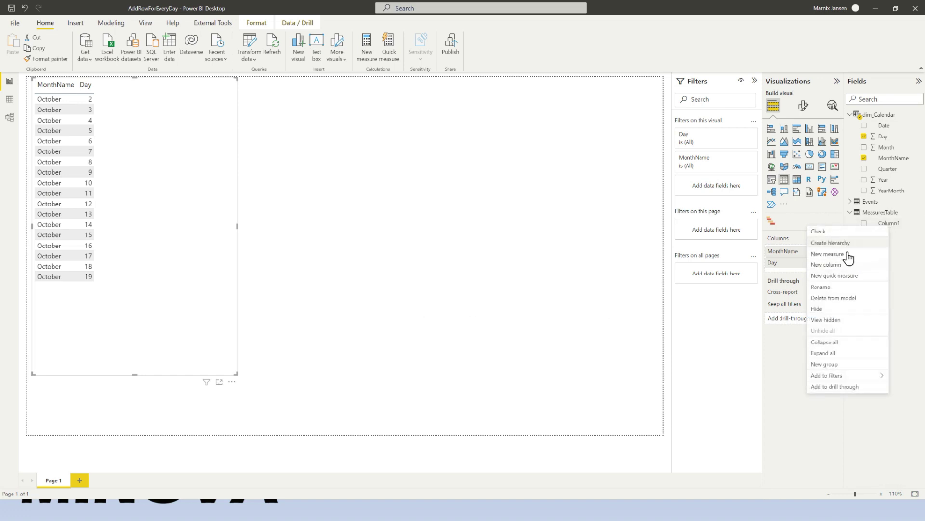
left_click(843, 257)
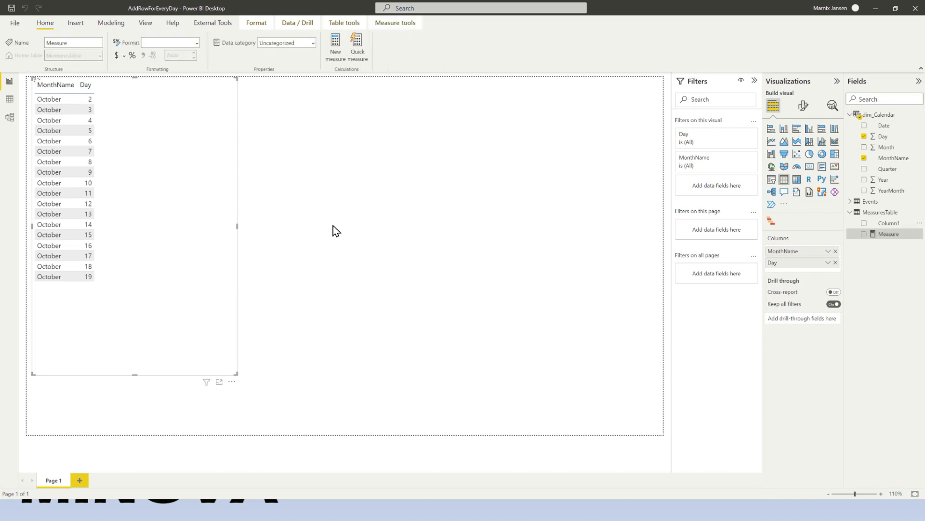
Name the measure '# Open events' and begin its formula with COUNTROWS(FILTER(Events, ....
type("Ope")
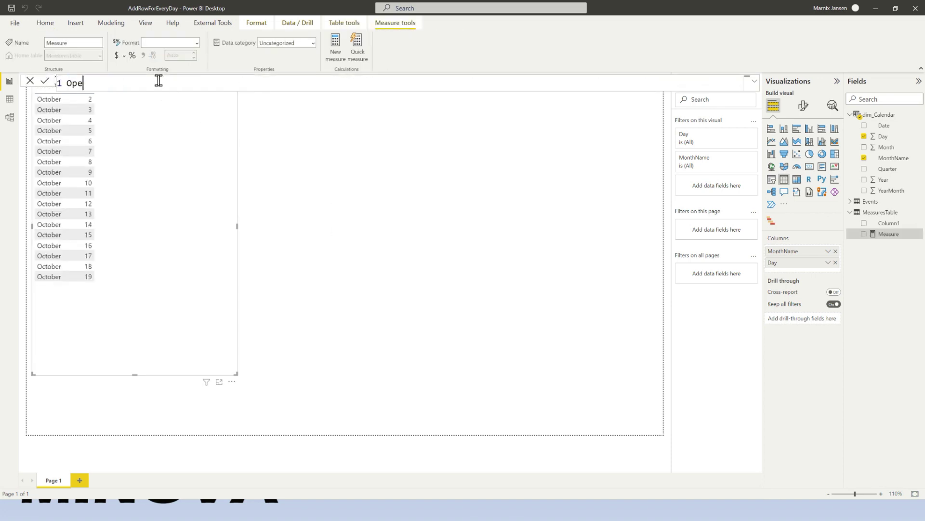
type("n Even")
key("BackSpace")
key("BackSpace")
key("BackSpace")
key("BackSpace")
key("BackSpace")
key("BackSpace")
key("BackSpace")
key("BackSpace")
key("BackSpace")
type("# Open events =")
key("shift+Return")
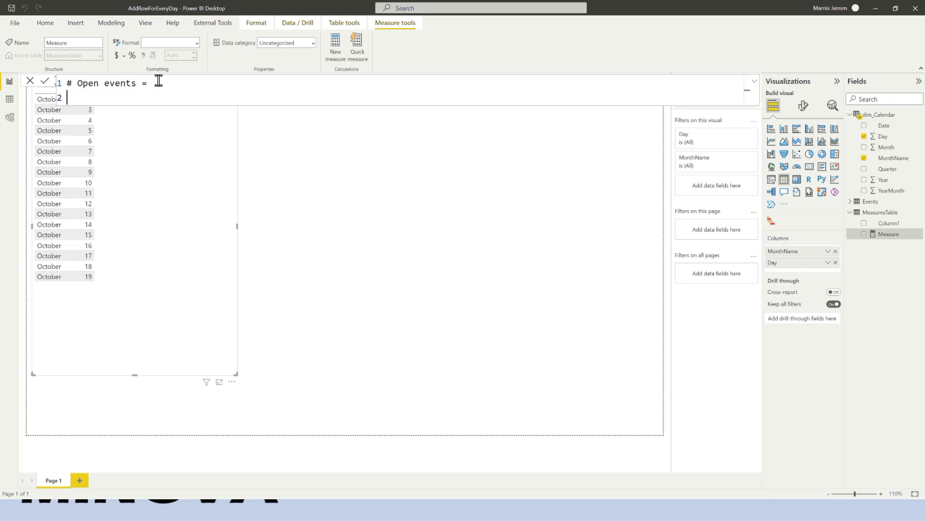
type("COUNTROWS(")
key("shift+Return")
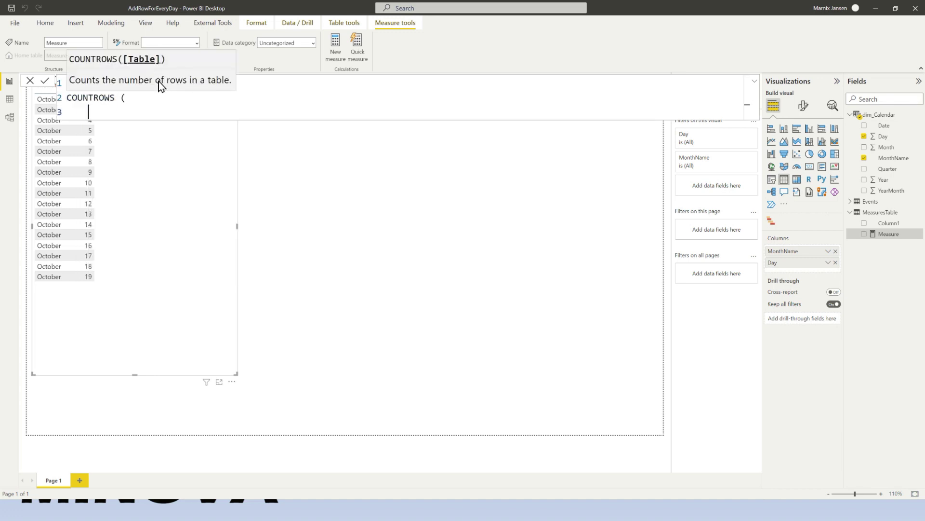
type("FILTER (")
key("shift+Return")
type("events,")
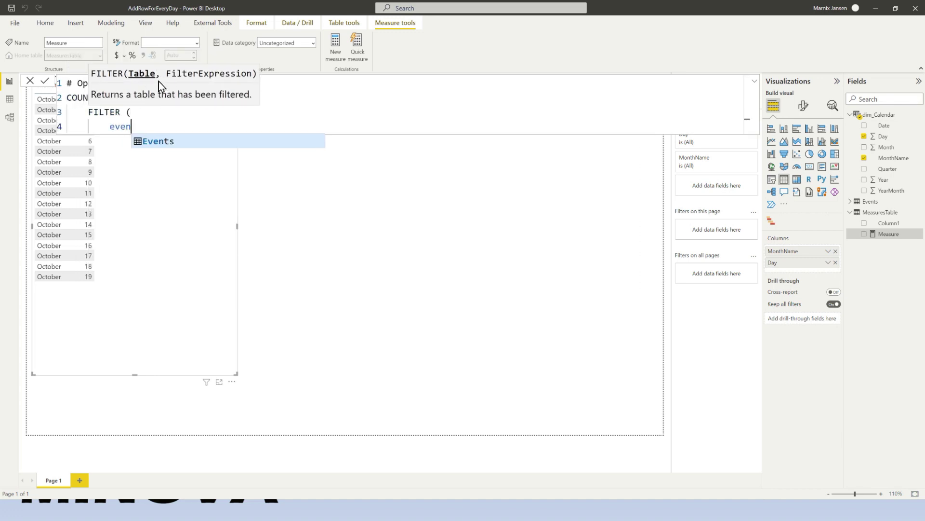
key("shift+Return")
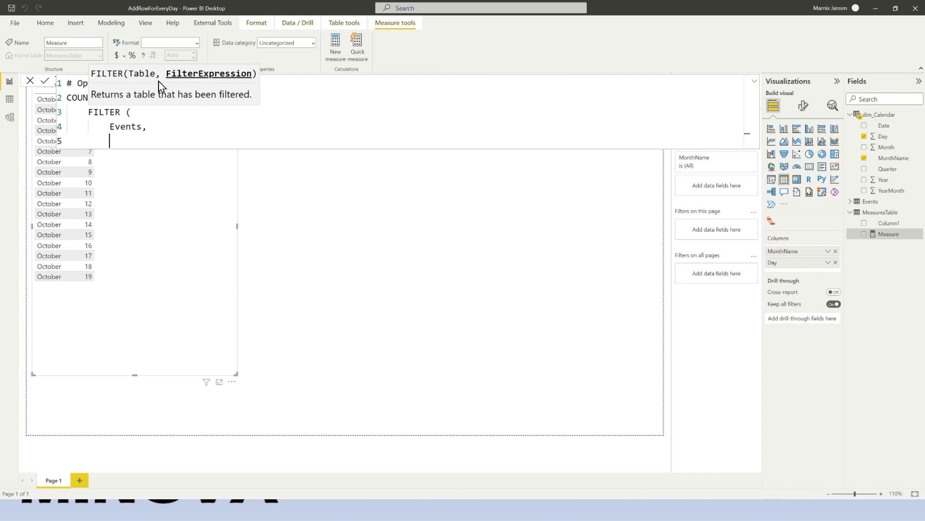
Add the first filter condition Events[From] <= SELECTEDVALUE(dim_Calendar[Date]) &&.
type("from")
key("Down")
key("Tab")
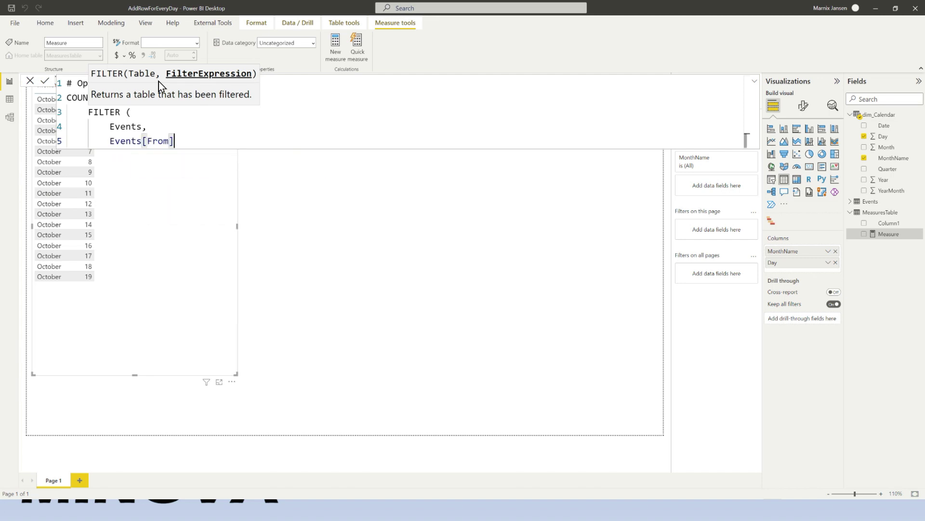
type("<= slee")
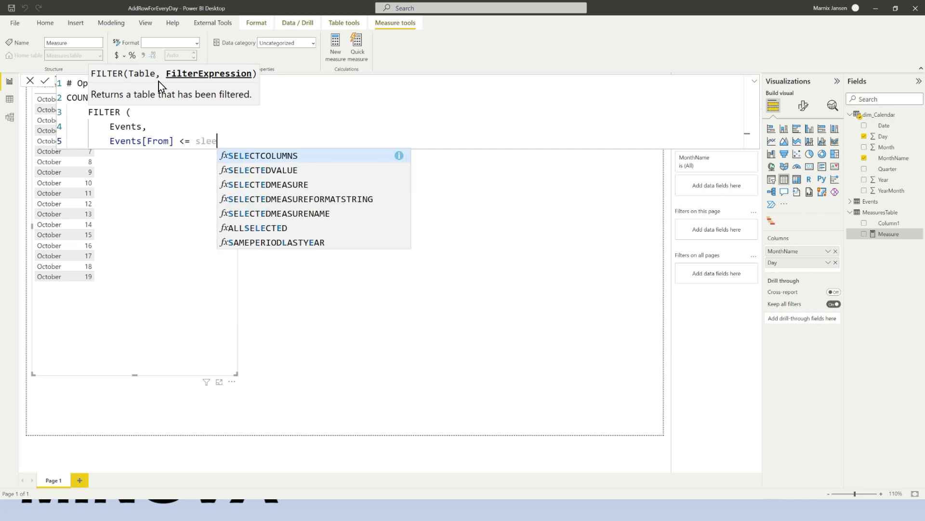
key("BackSpace")
key("BackSpace")
key("BackSpace")
type("elected")
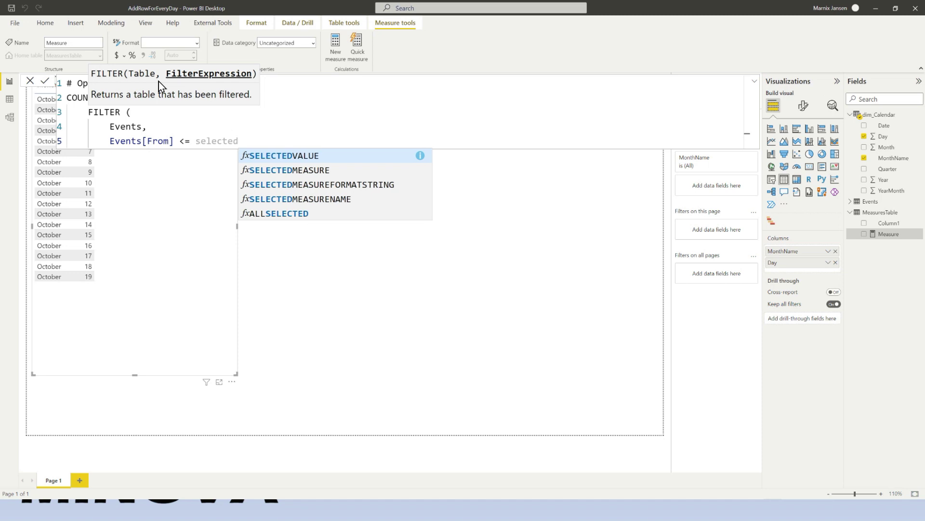
key("Tab")
key("BackSpace")
type("(")
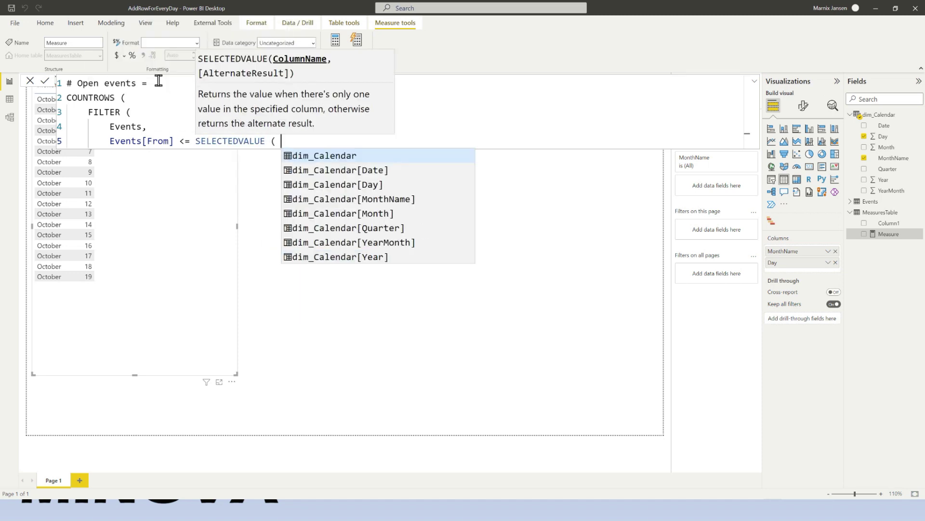
key("Down")
key("Tab")
type(") &")
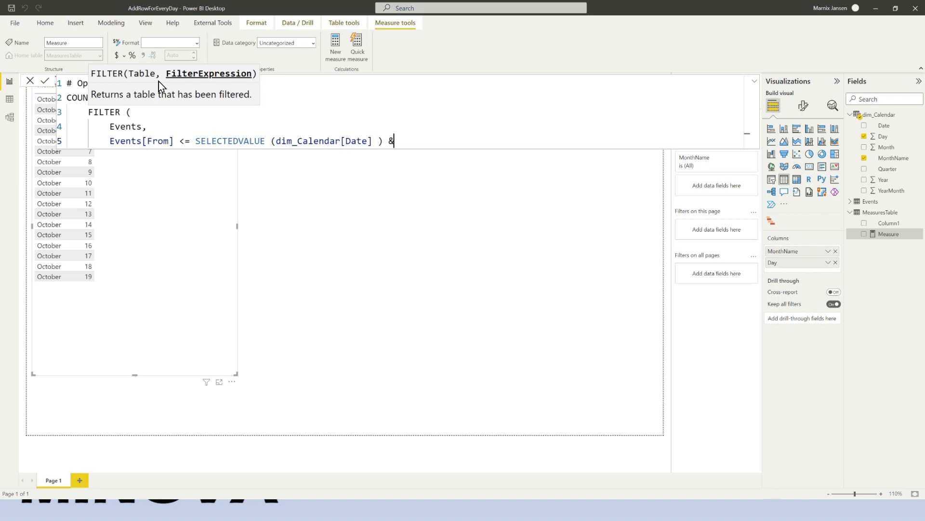
type("&")
key("Escape")
Add Events[To] >= SELECTEDVALUE(dim_Calendar[Date]), close the brackets and commit the measure.
key("shift+Return")
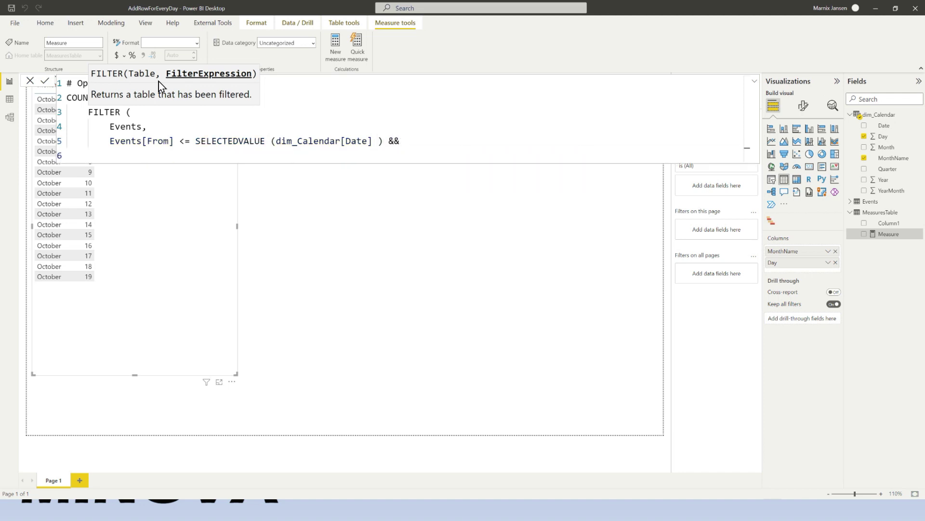
type("event")
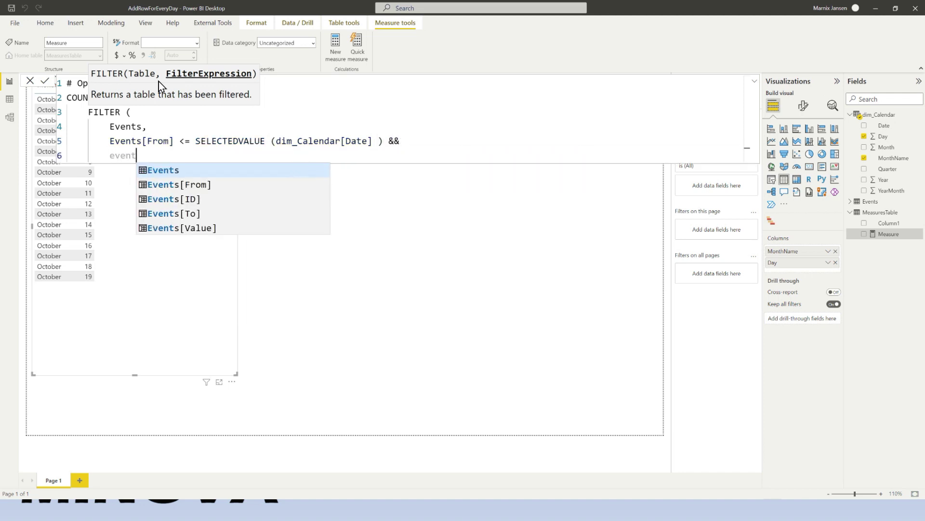
key("Down")
key("Down")
key("Down")
key("Tab")
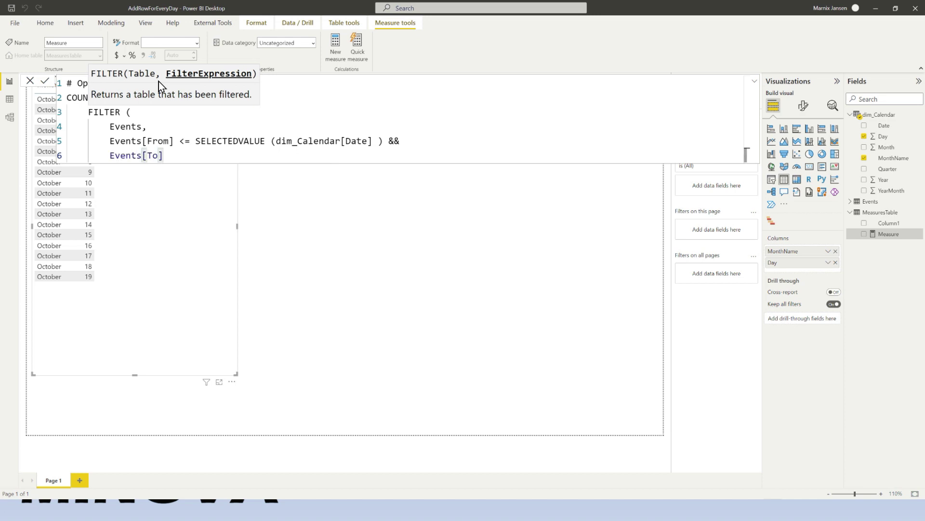
type(">= sele")
key("BackSpace")
type("ct")
key("Down")
key("Tab")
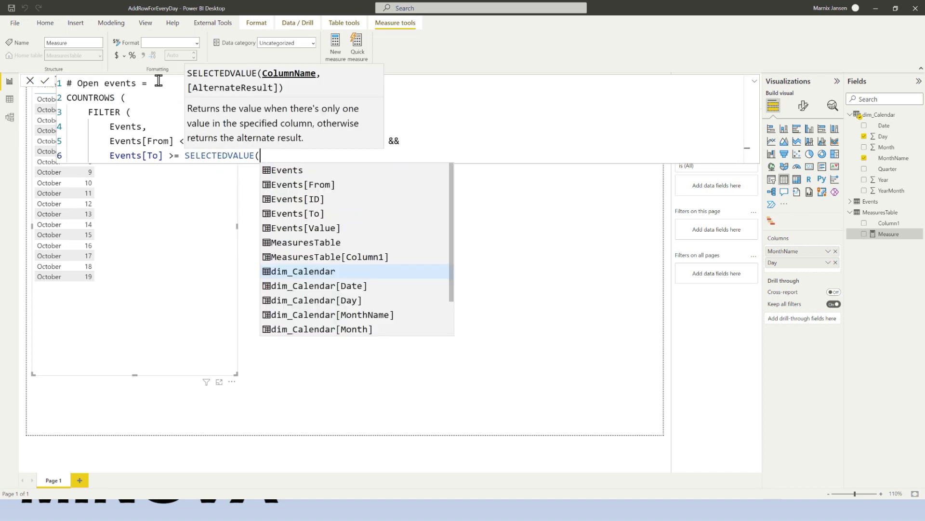
key("BackSpace")
type("( dim")
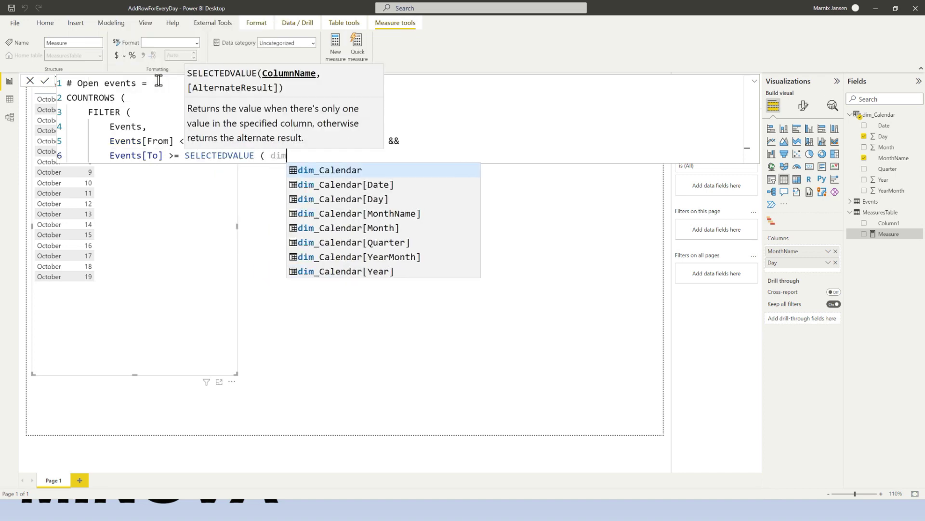
key("Down")
key("Tab")
type(")")
key("Return")
type(")")
key("Return")
type(")")
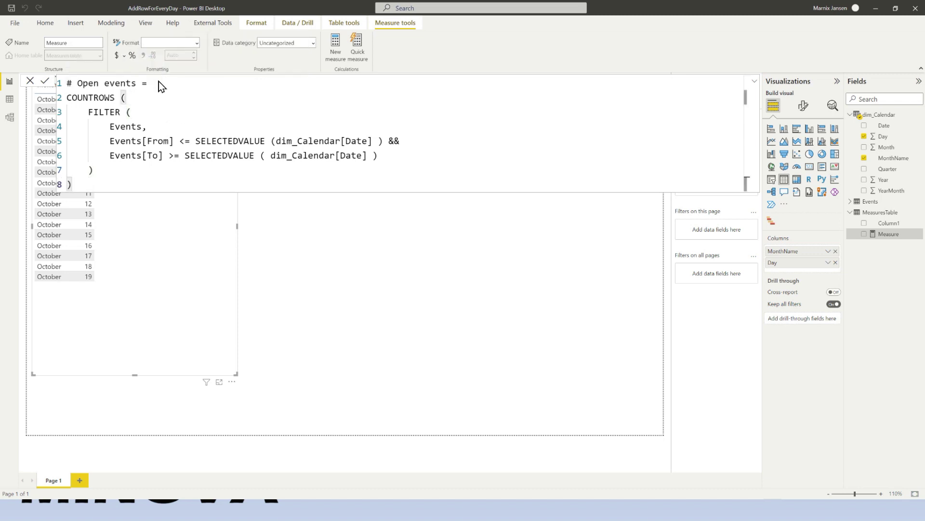
key("Return")
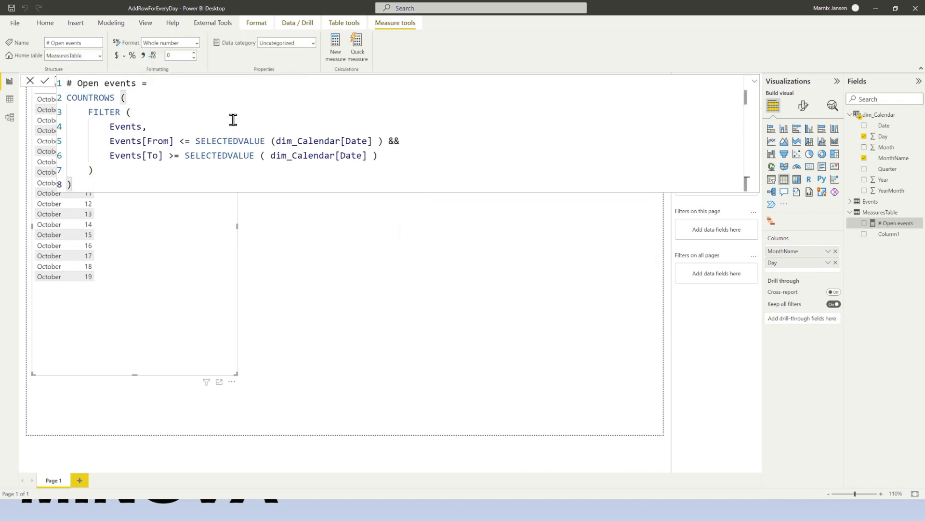
left_click(30, 80)
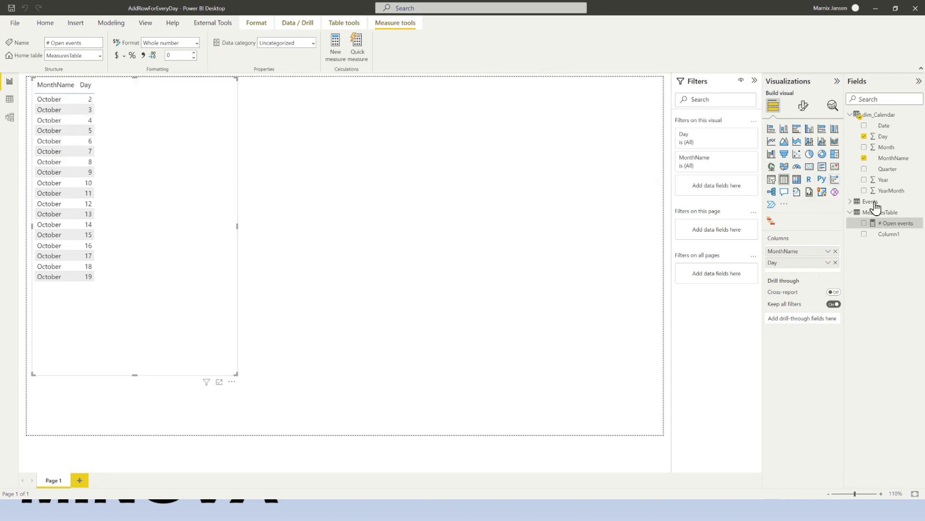
Add the # Open events measure to the table visual as a per-day count column.
left_click(864, 223)
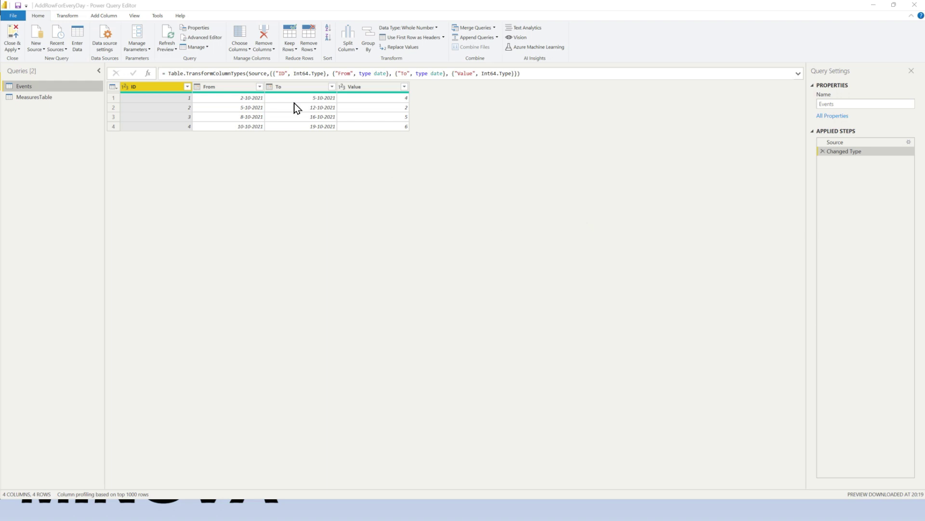
Open the Custom Column dialog from the Add Column ribbon for the Events query.
left_click(106, 16)
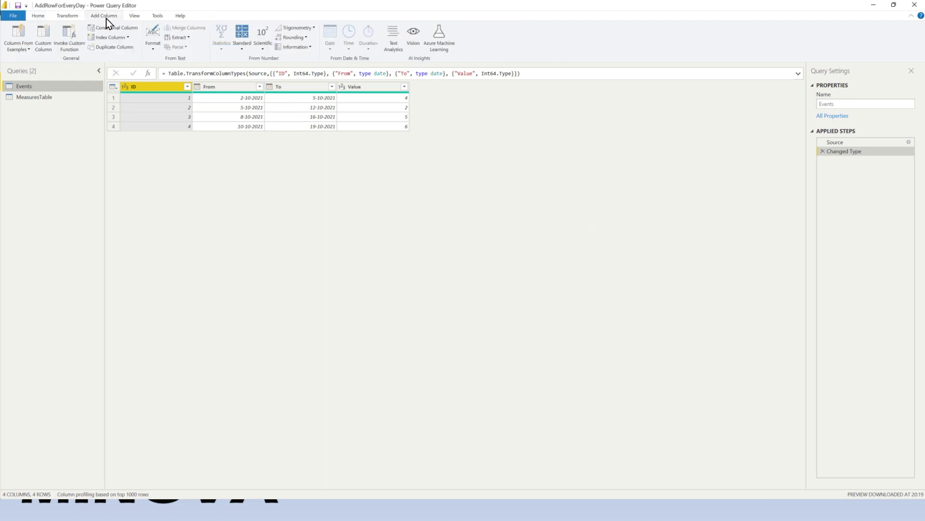
left_click(44, 46)
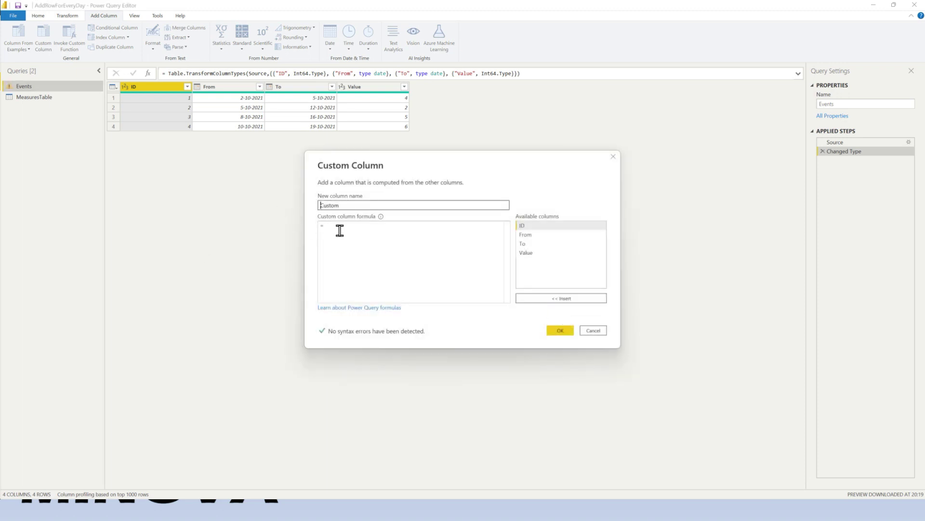
Start the custom column formula with List.Dates([From], ....
left_click(351, 230)
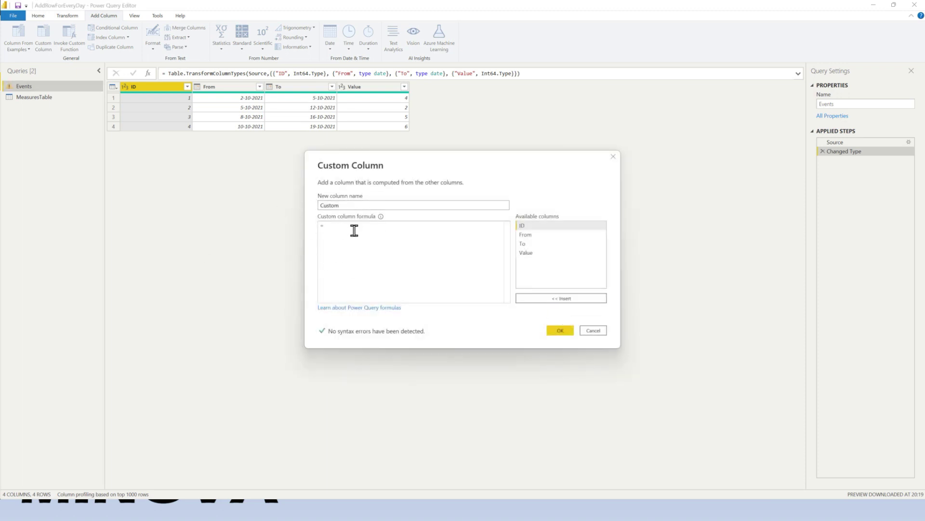
type("1ist")
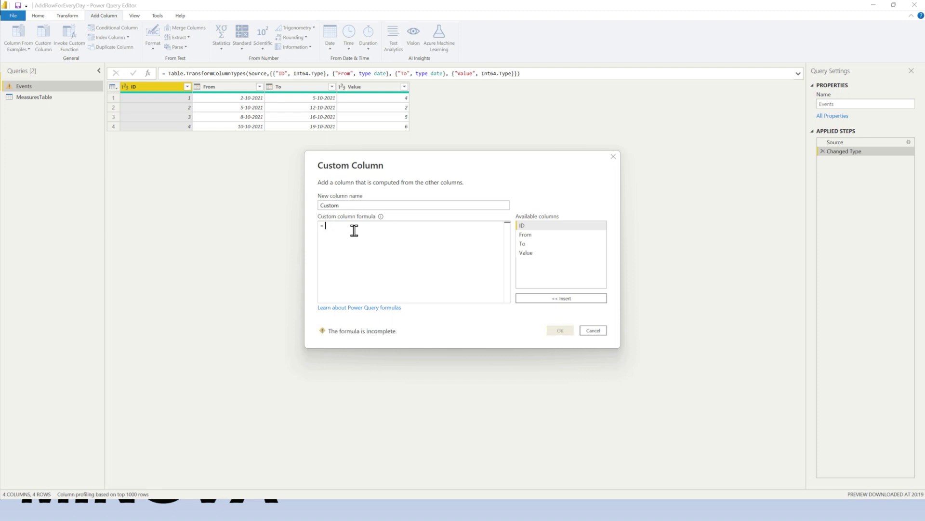
type("da")
key("Tab")
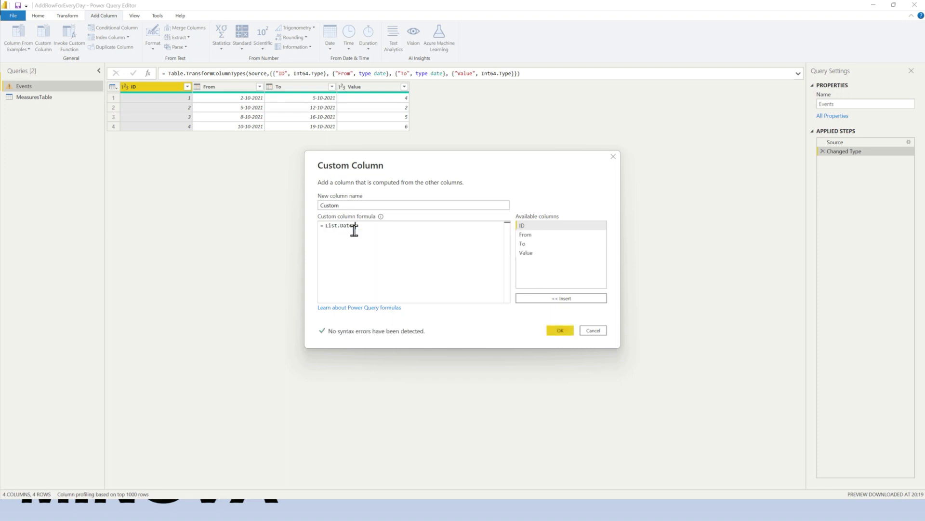
type("(")
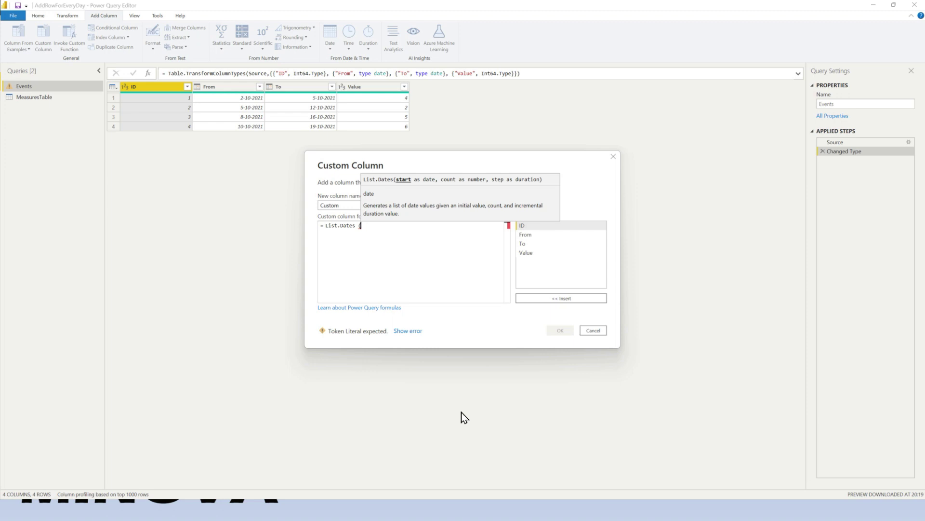
double_click(526, 235)
type(",")
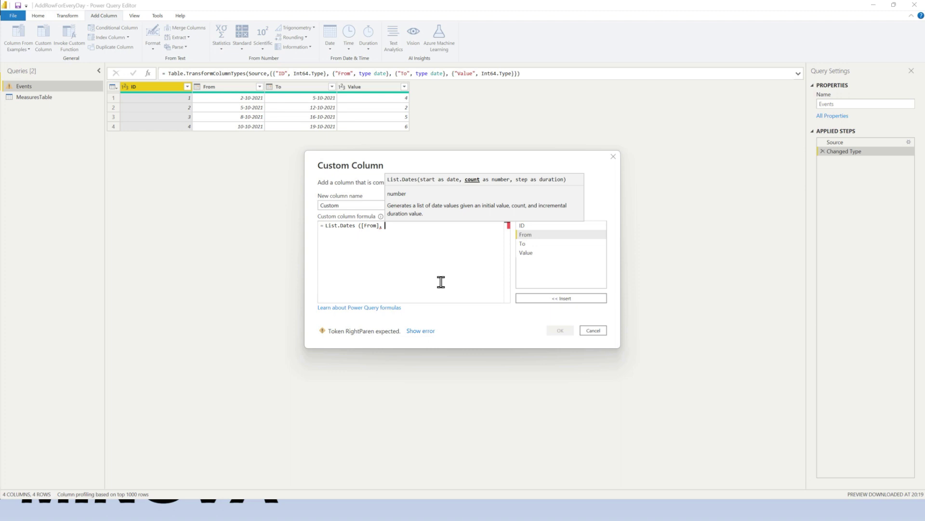
Add Duration.Days([To] - [From]) as the number of dates to generate.
type("datesdura")
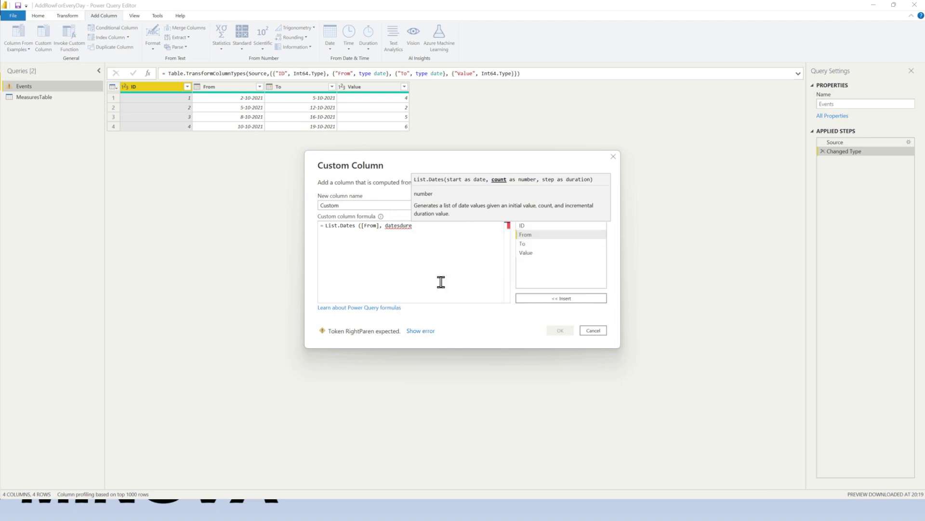
key("BackSpace")
type("a")
key("BackSpace")
key("BackSpace")
key("BackSpace")
key("BackSpace")
key("BackSpace")
key("BackSpace")
key("BackSpace")
key("BackSpace")
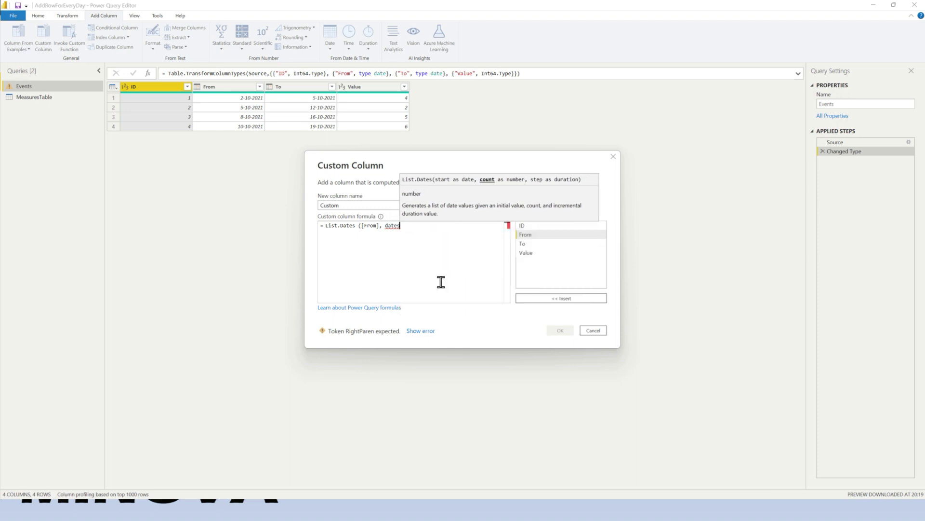
type("uration")
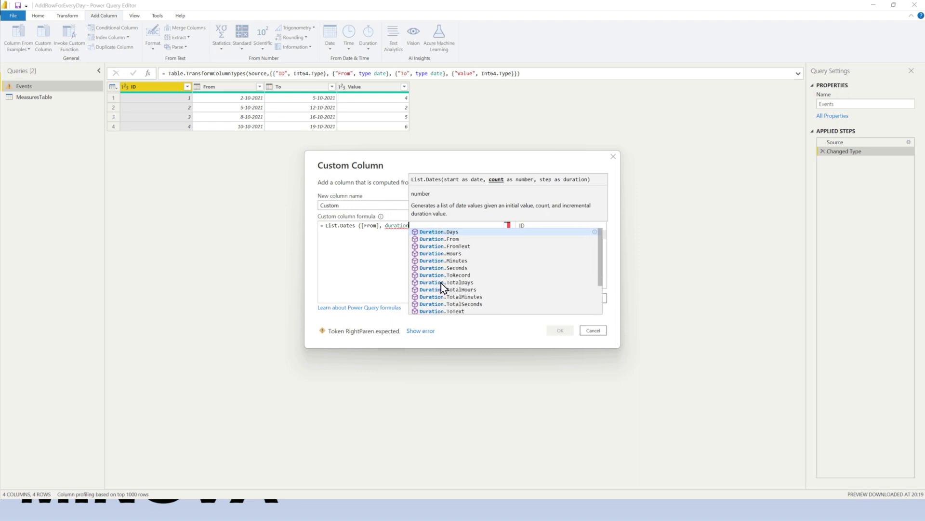
key("Tab")
type("(")
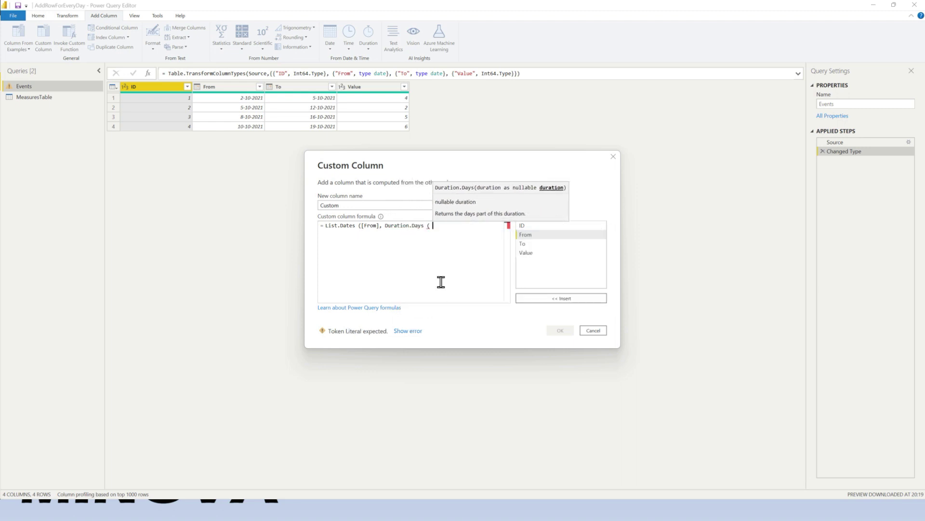
double_click(531, 244)
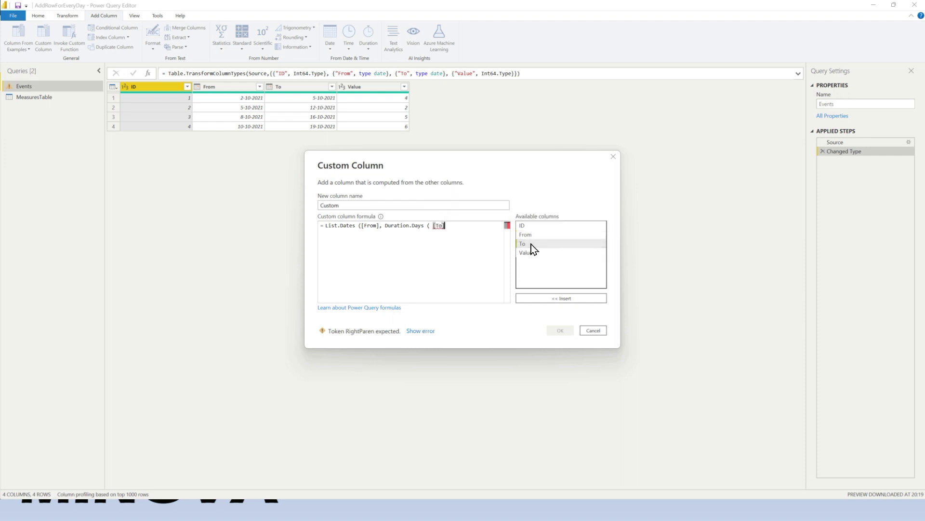
type("- [Fr")
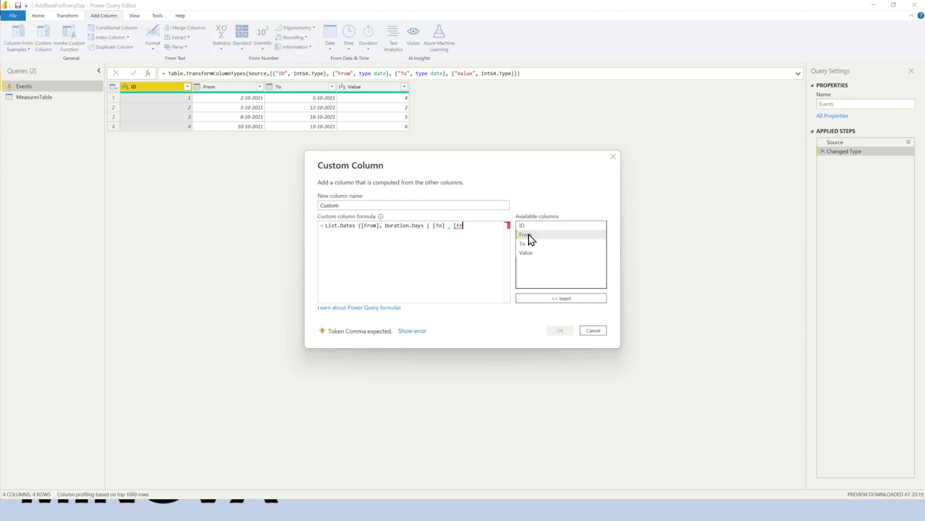
key("BackSpace")
key("BackSpace")
key("BackSpace")
double_click(529, 234)
type("),")
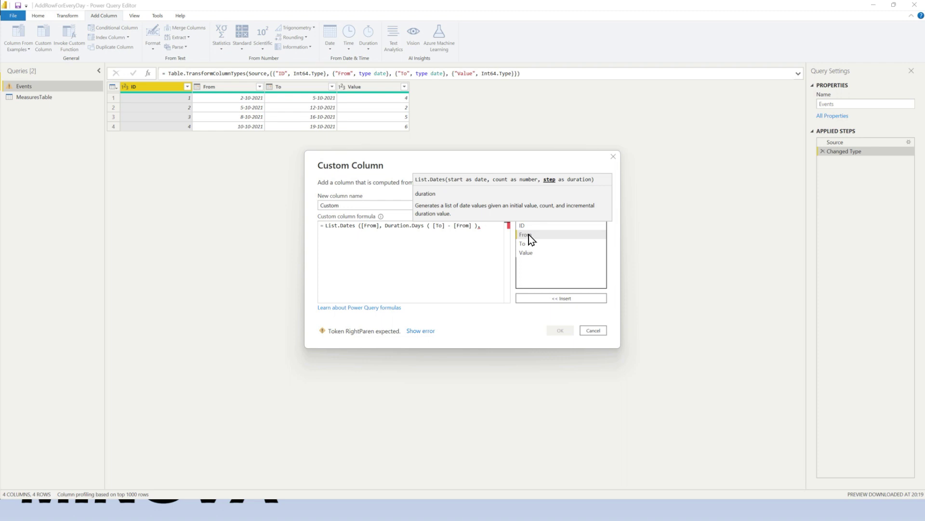
Finish with a #duration(1, 0, 0, 0) step and confirm the custom column.
key("Escape")
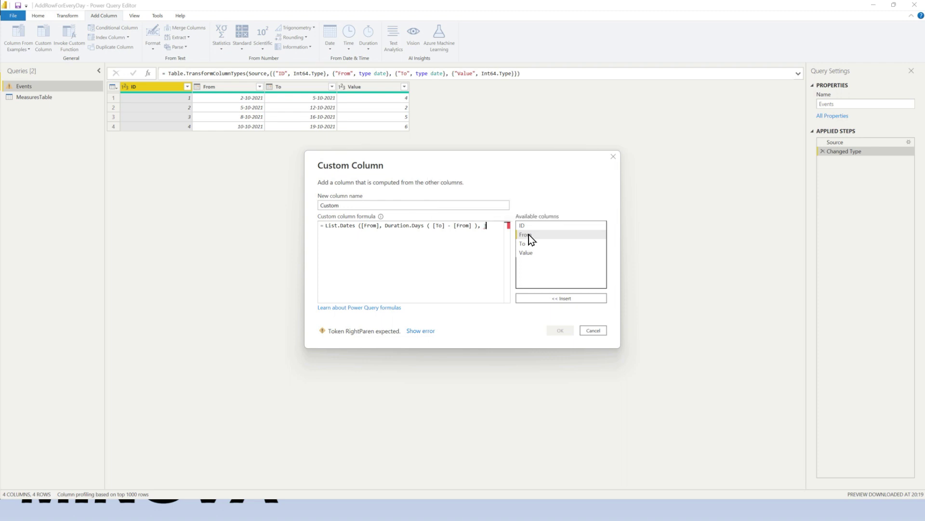
type("#duration ( 1, 0, 0, 0 ) )")
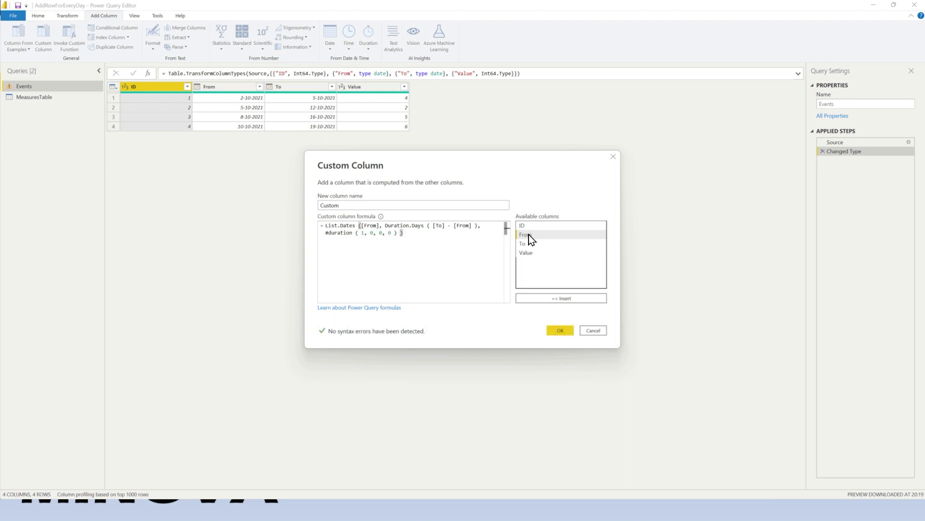
left_click(561, 332)
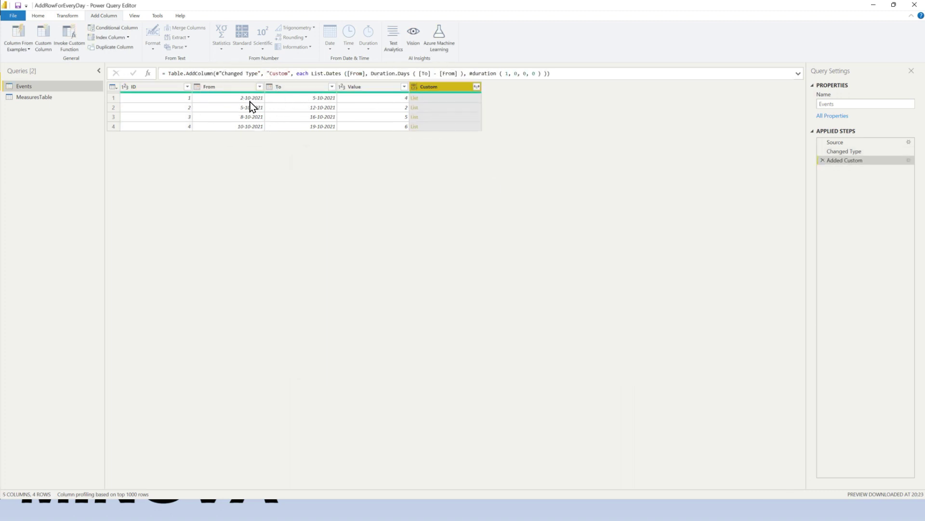
Expand the Custom list into new rows and rename the column to Date in both step formulas.
left_click(476, 88)
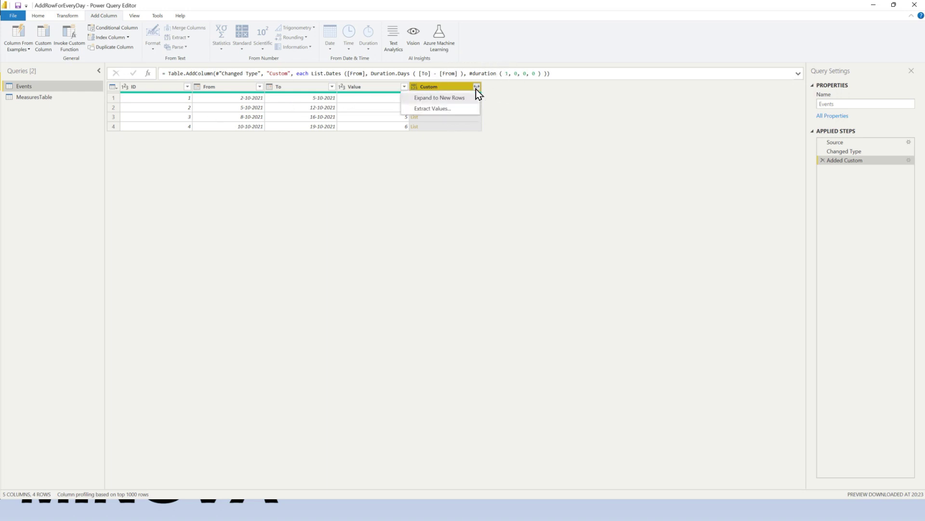
left_click(447, 98)
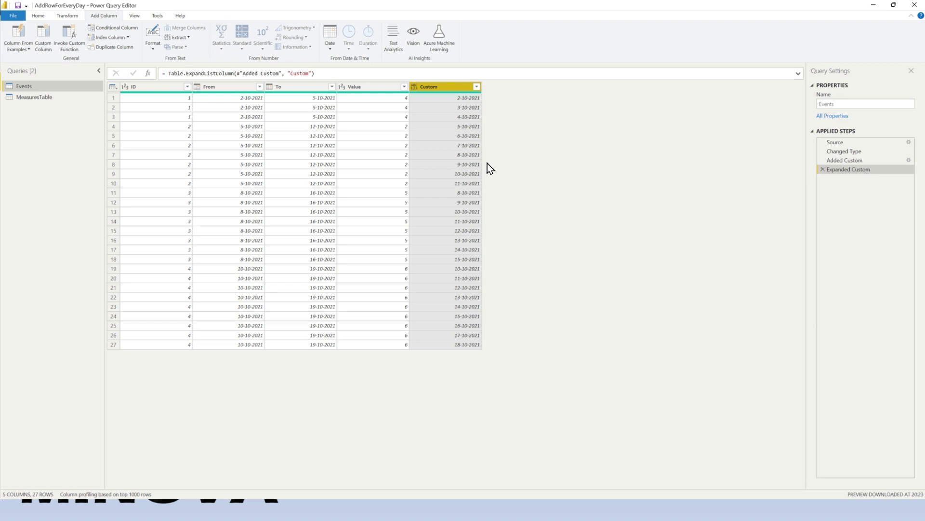
left_click(846, 161)
double_click(276, 73)
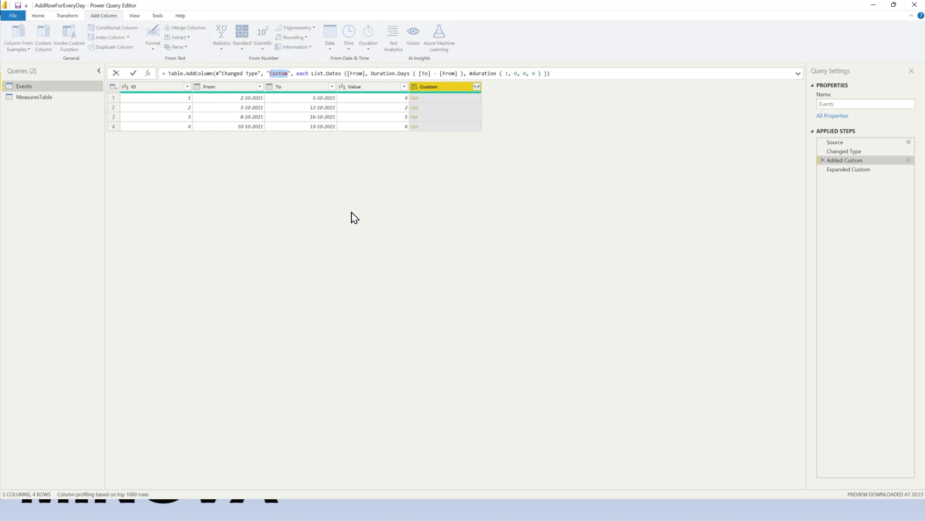
type("Date")
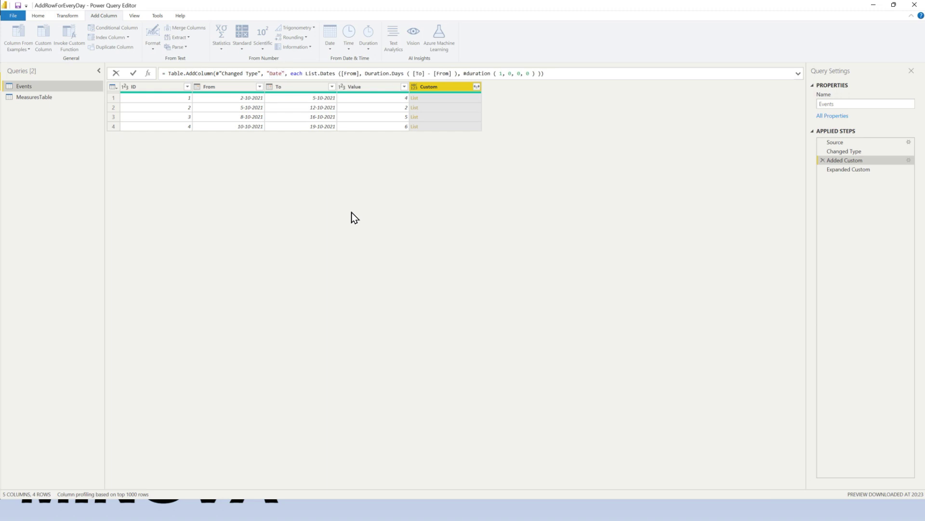
key("Return")
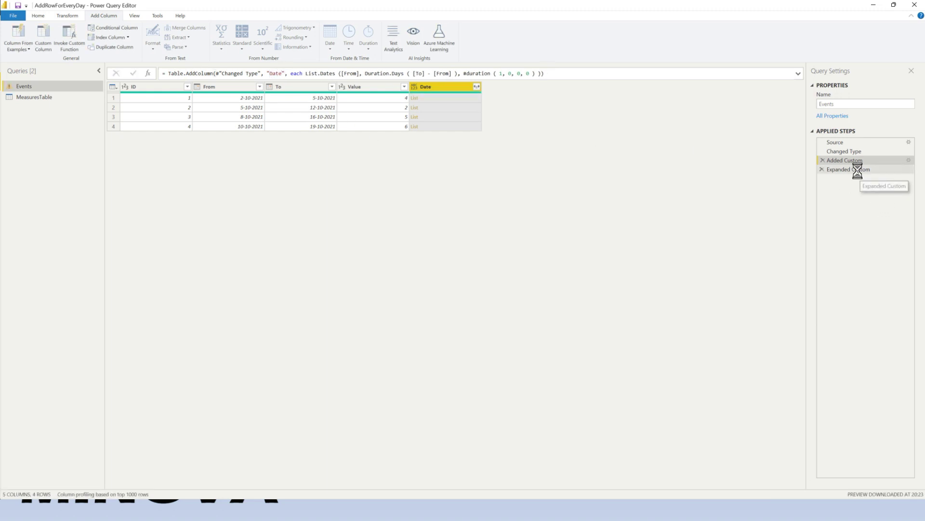
left_click(857, 170)
double_click(299, 73)
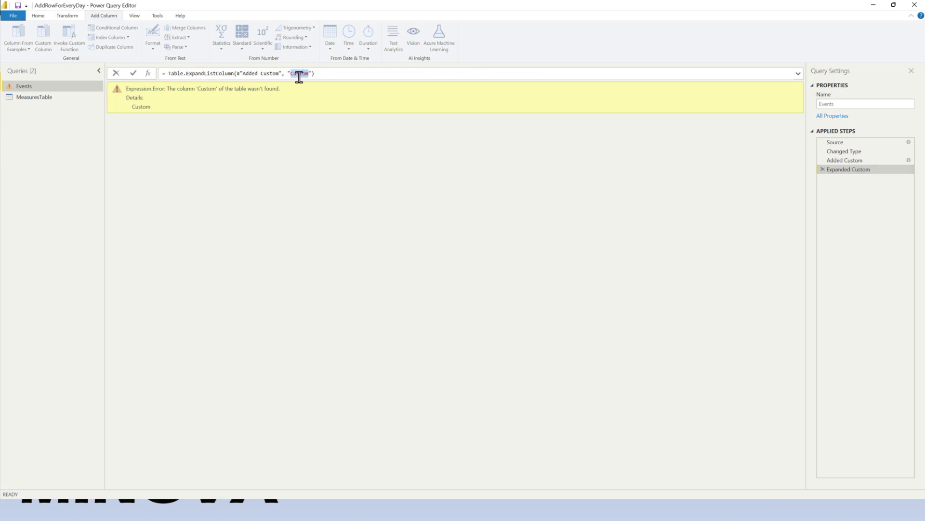
type("Date")
key("Return")
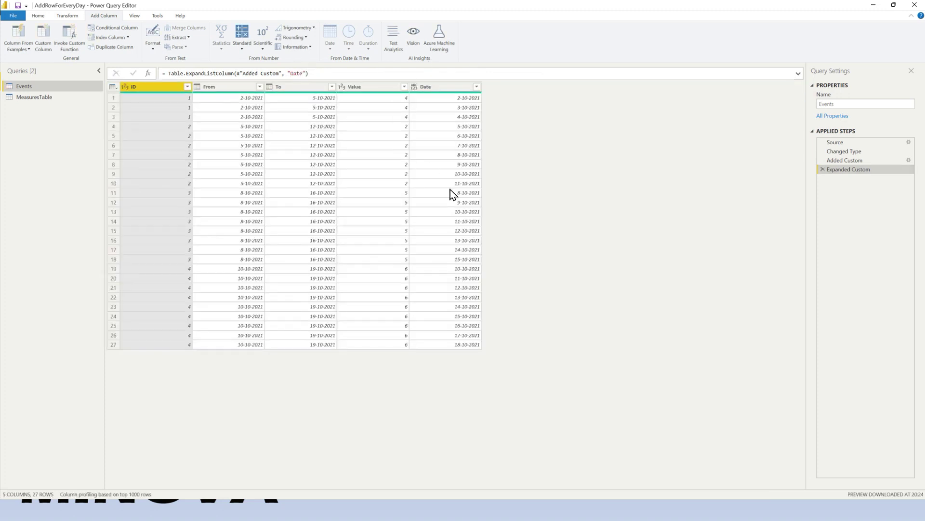
Set Date to the date type, remove the From and To columns, and apply the changes.
left_click(414, 87)
left_click(427, 146)
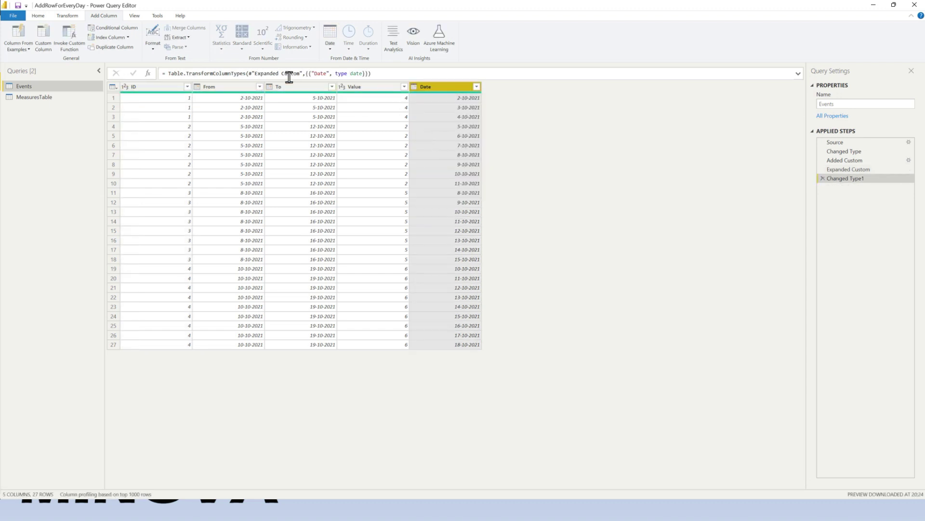
left_click(233, 89)
left_click(287, 89, "ctrl")
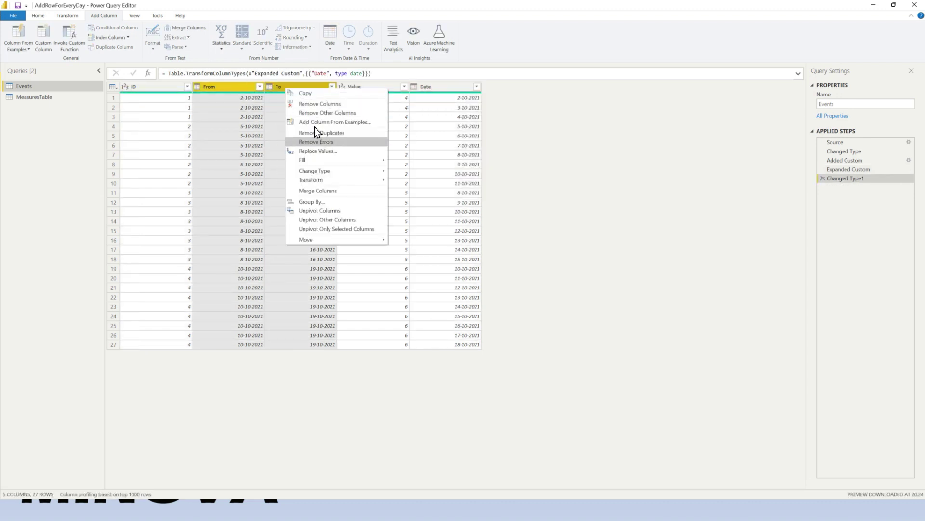
left_click(310, 106)
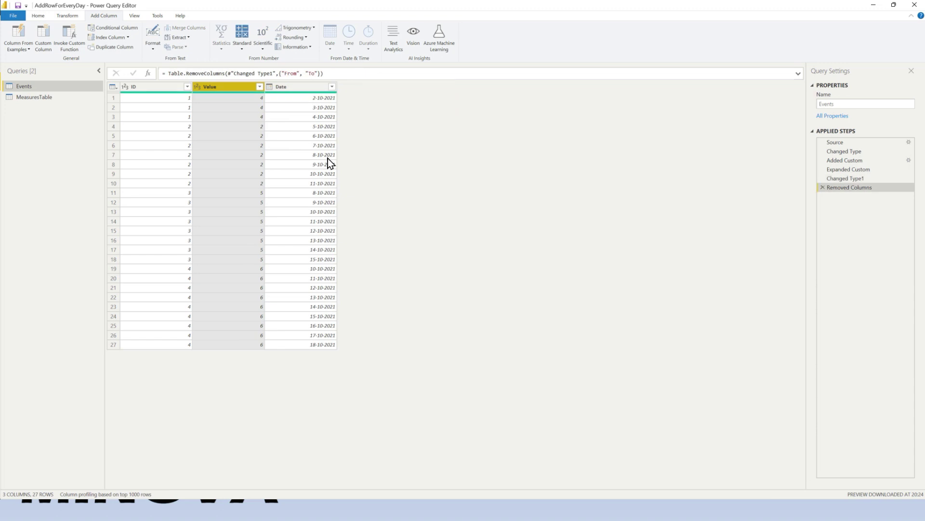
left_click(37, 16)
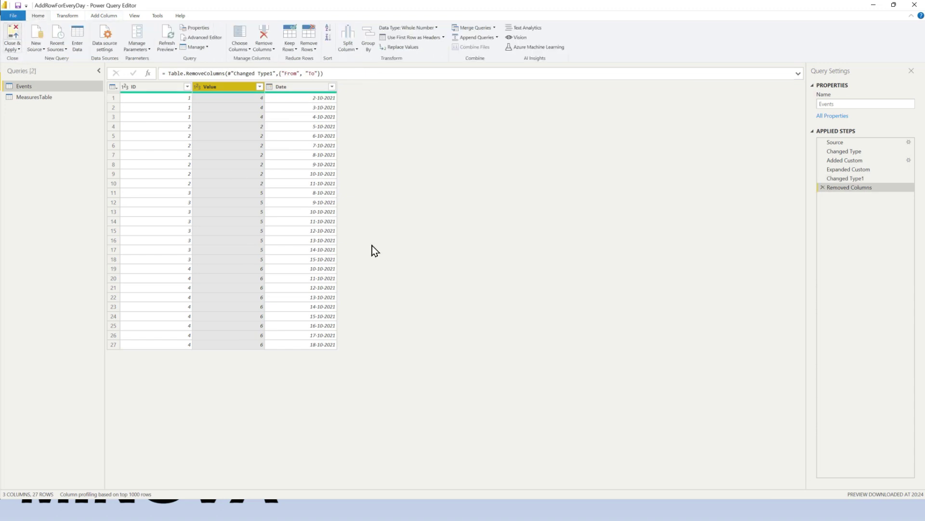
key("alt+Tab")
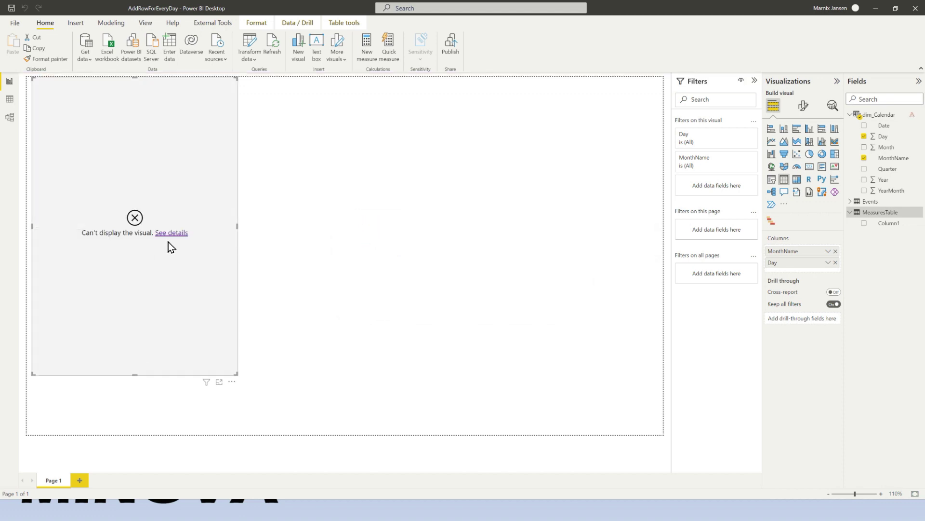
Inspect why the table visual can no longer display its data.
left_click(182, 233)
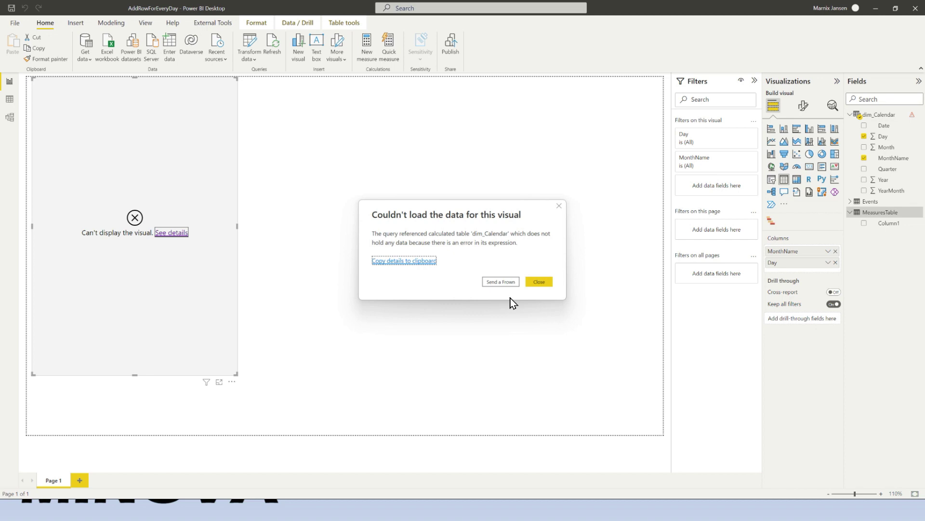
left_click(533, 282)
left_click(139, 157)
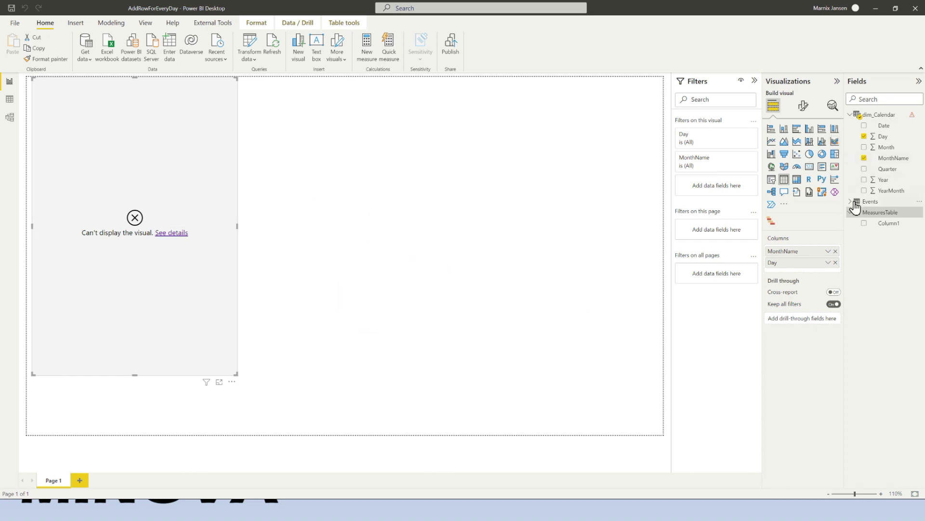
Change dim_Calendar's formula to use MIN and MAX of 'Events'[Date] instead of [From] and [To].
left_click(882, 116)
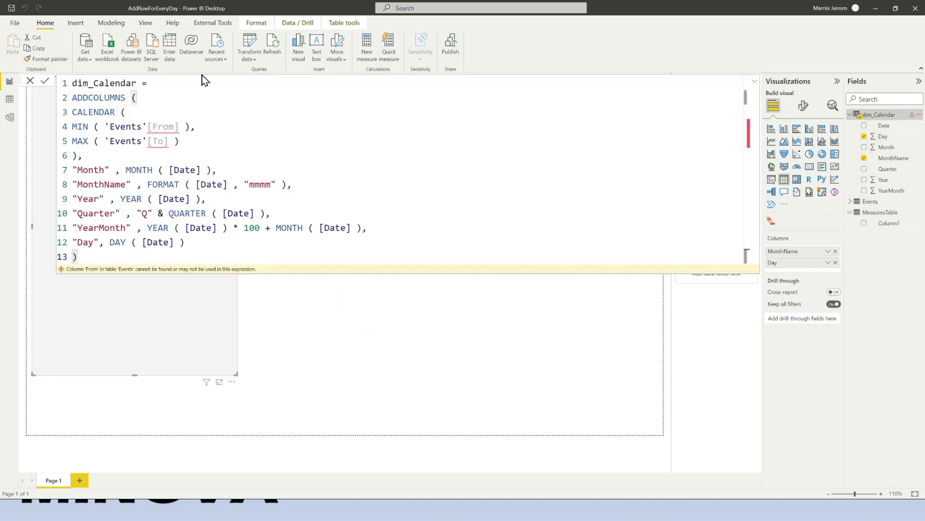
left_click_drag(180, 127, 180, 142)
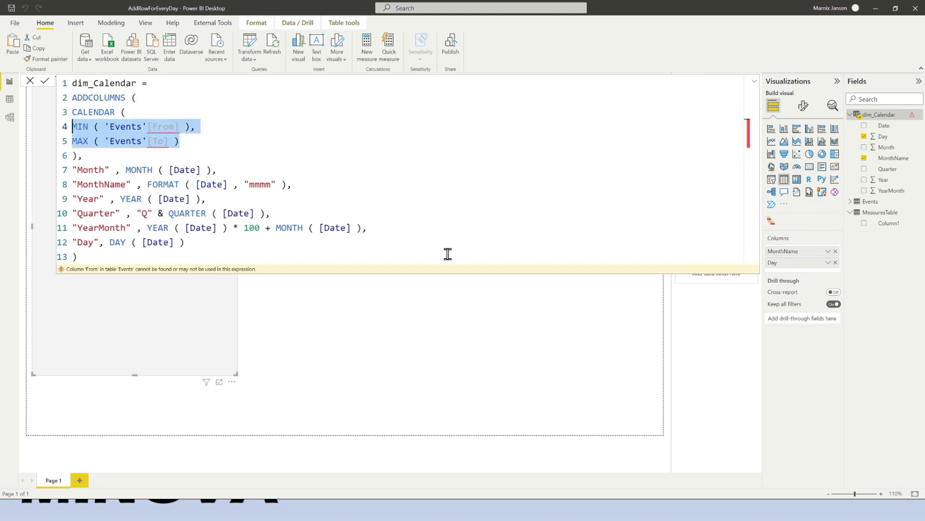
key("Right")
key("Up")
key("shift+Left")
key("shift+Left")
key("shift+Left")
key("shift+Left")
key("shift+Left")
key("shift+Left")
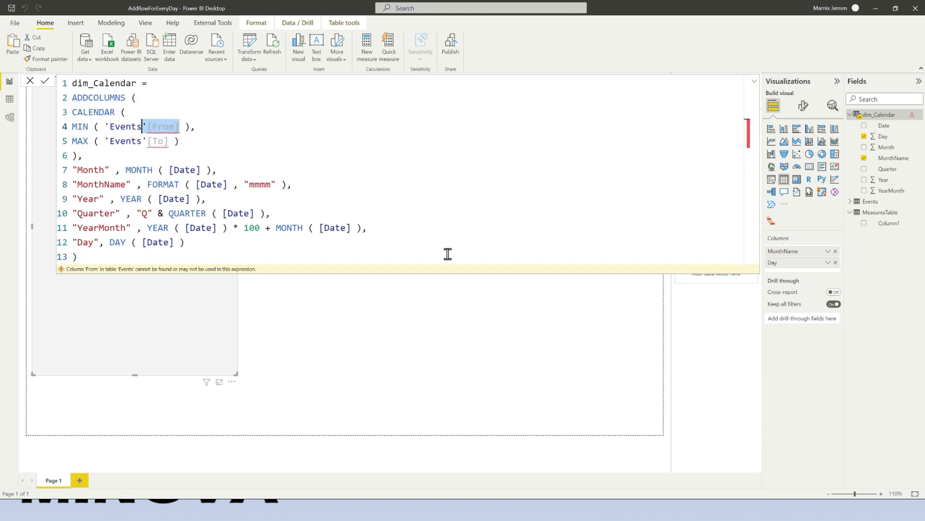
type("[D")
key("Tab")
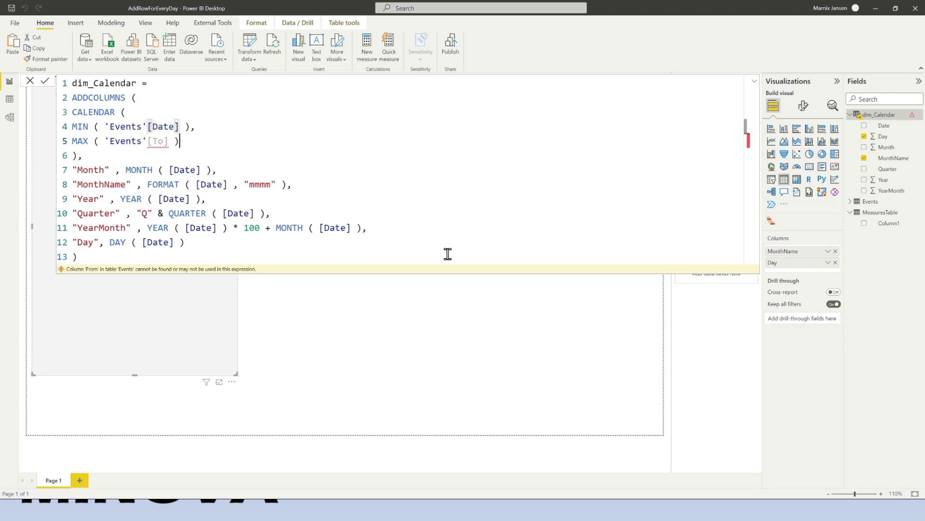
key("Down")
type("[Da")
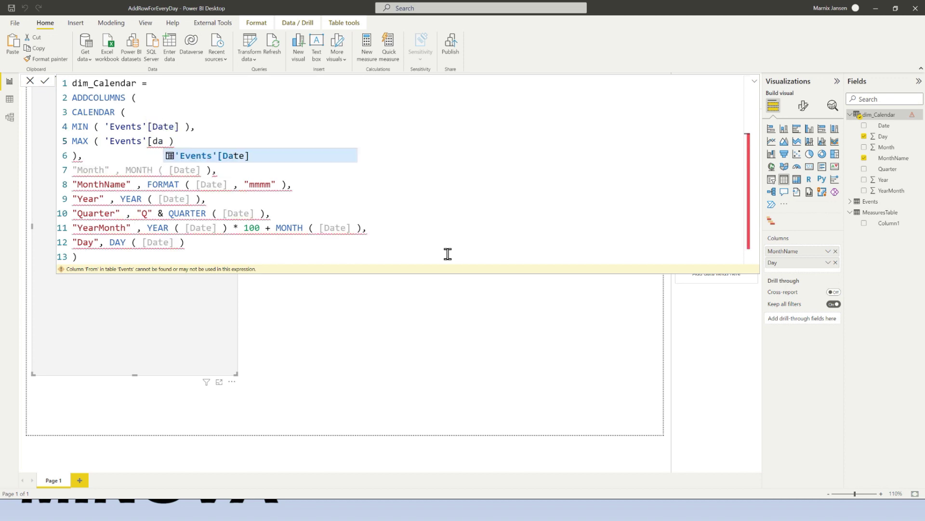
key("Tab")
key("Down")
key("Down")
key("Down")
key("Down")
key("Down")
key("Down")
key("Down")
key("Down")
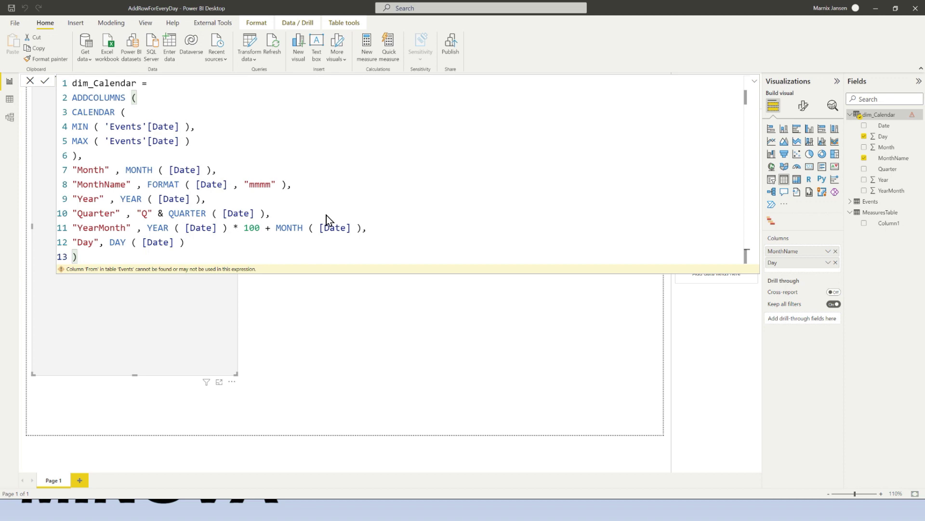
key("Return")
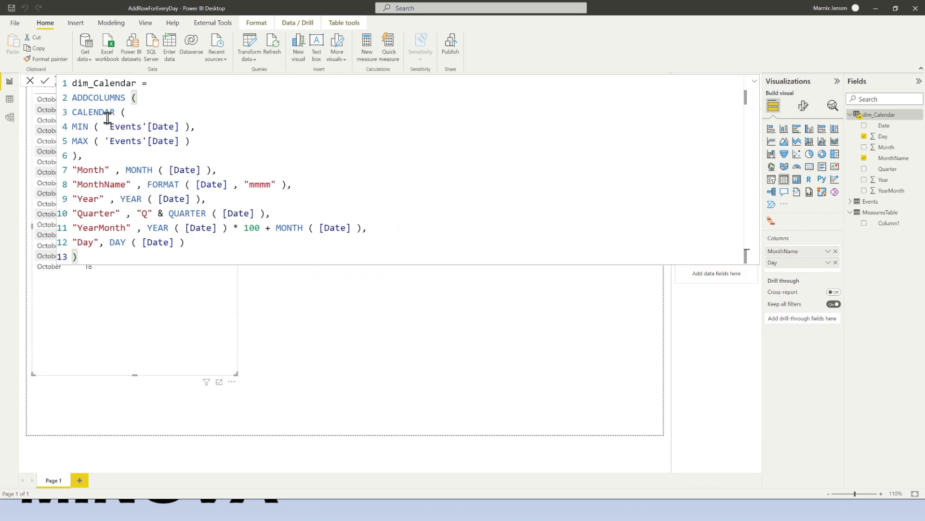
left_click(31, 81)
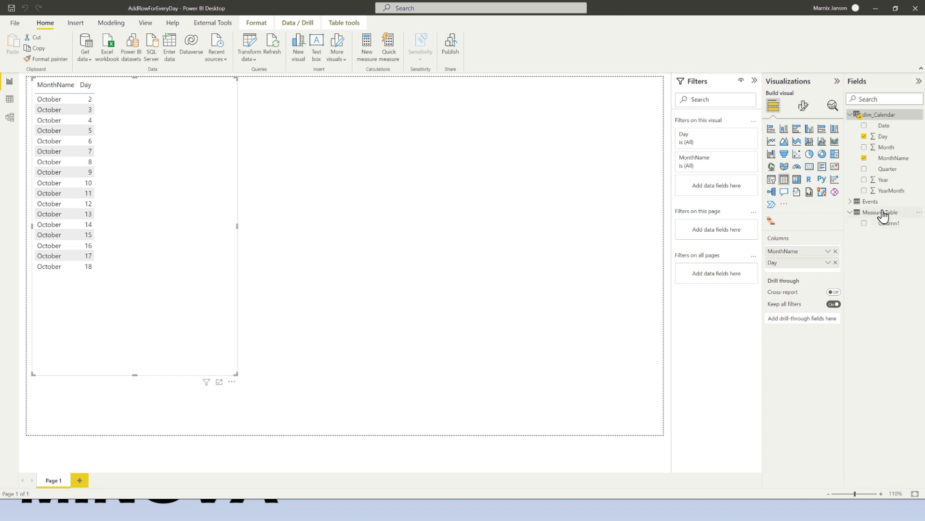
Create a new MeasuresTable measure '# Open events' defined as COUNTROWS ( Events ).
right_click(885, 215)
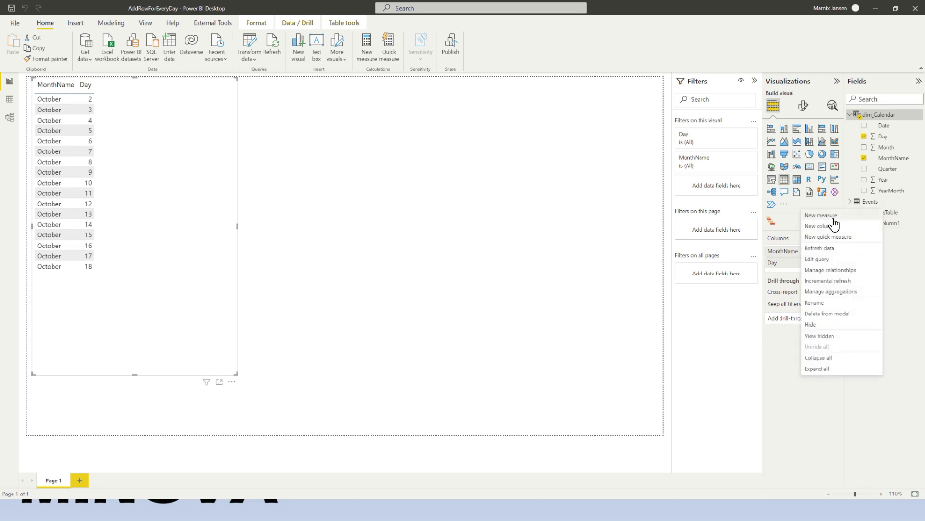
left_click(834, 223)
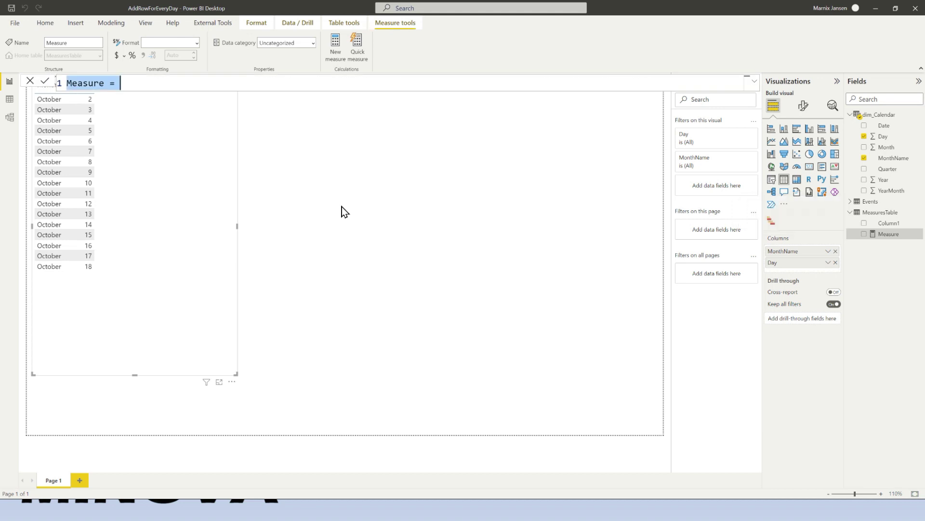
type("# OPen")
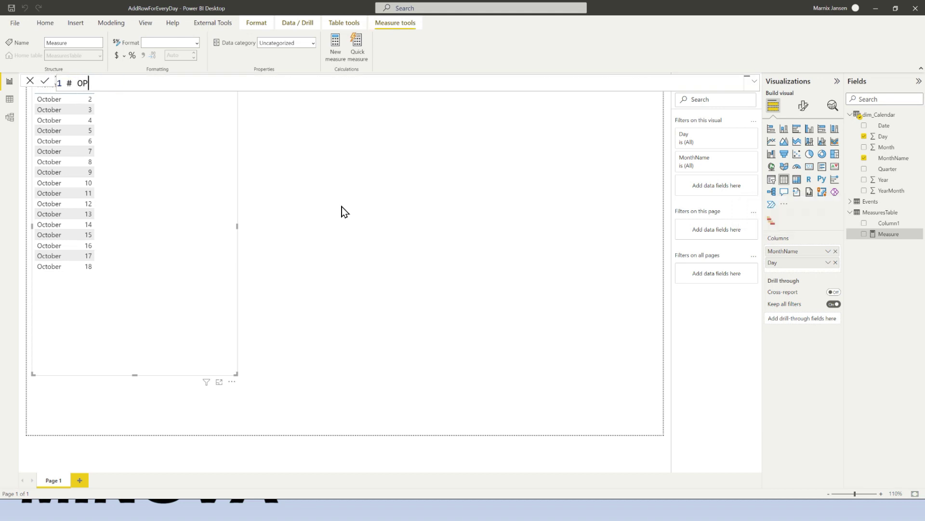
key("BackSpace")
key("BackSpace")
key("BackSpace")
key("BackSpace")
type("pen event")
type("us")
key("BackSpace")
key("BackSpace")
type("s +")
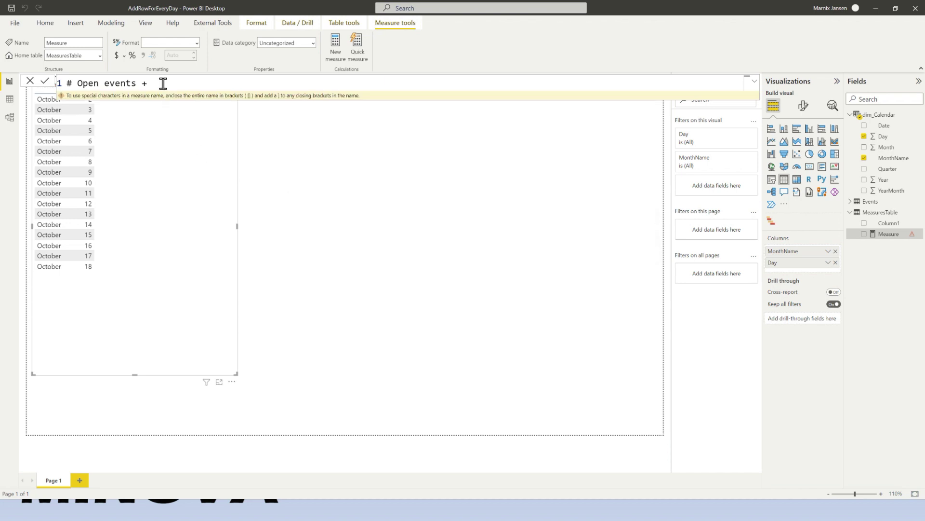
key("BackSpace")
type("-")
key("BackSpace")
type("=")
key("shift+Return")
type("COUNTROWS ( even")
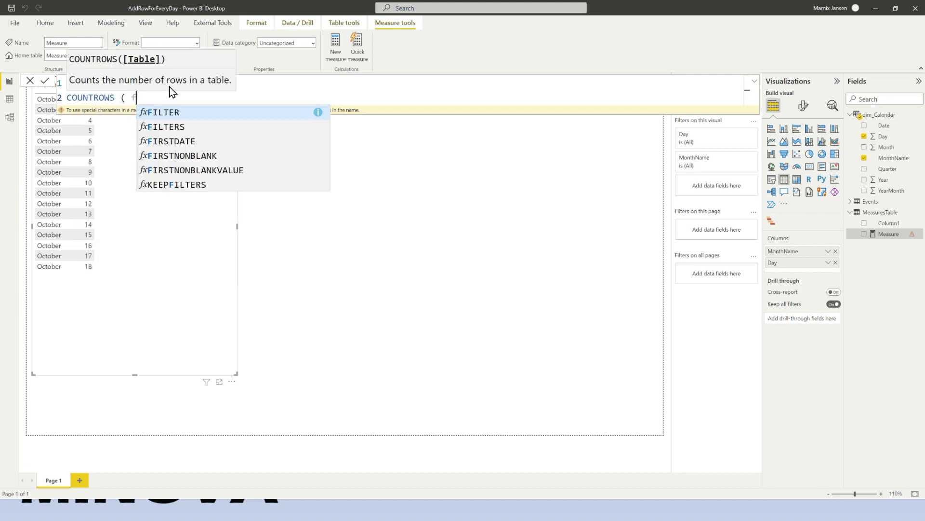
type("ts )")
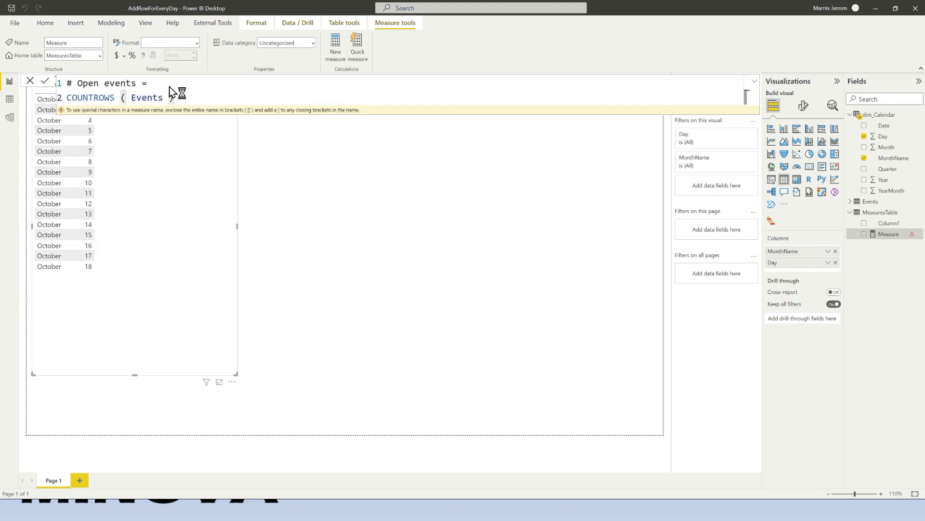
key("Return")
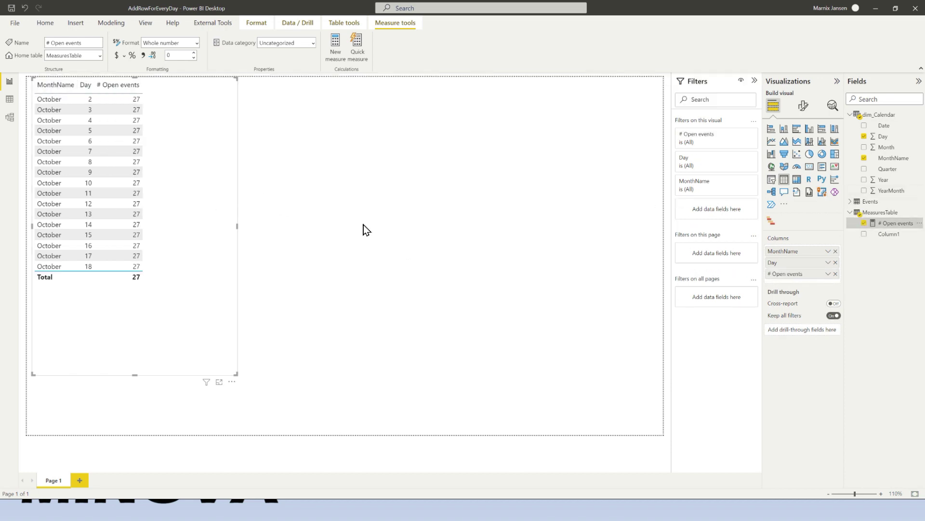
In Model view, relate dim_Calendar Date to Events Date, then return to the report.
left_click(10, 117)
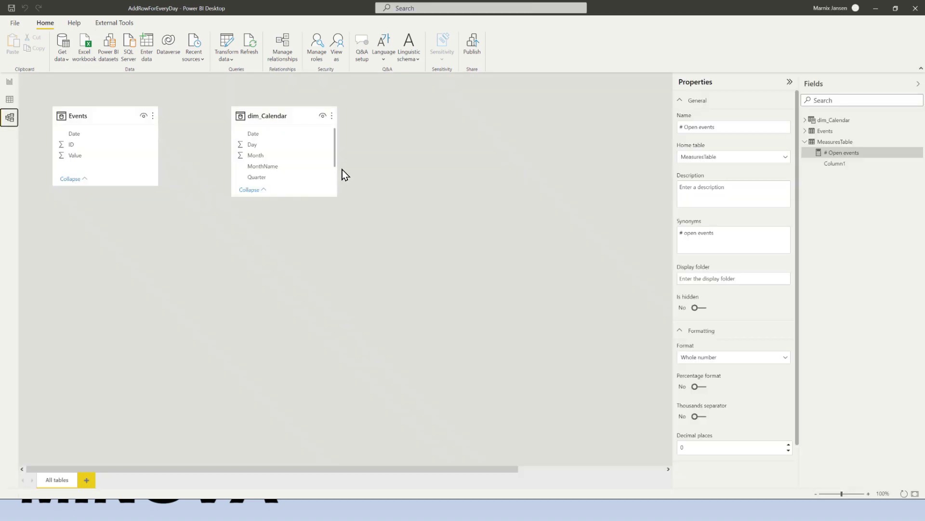
left_click_drag(254, 134, 77, 138)
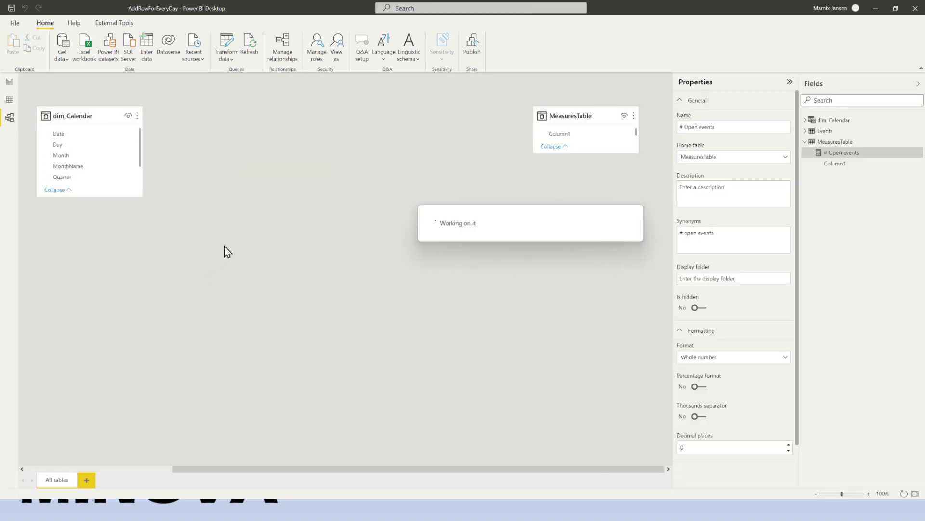
left_click_drag(343, 469, 197, 129)
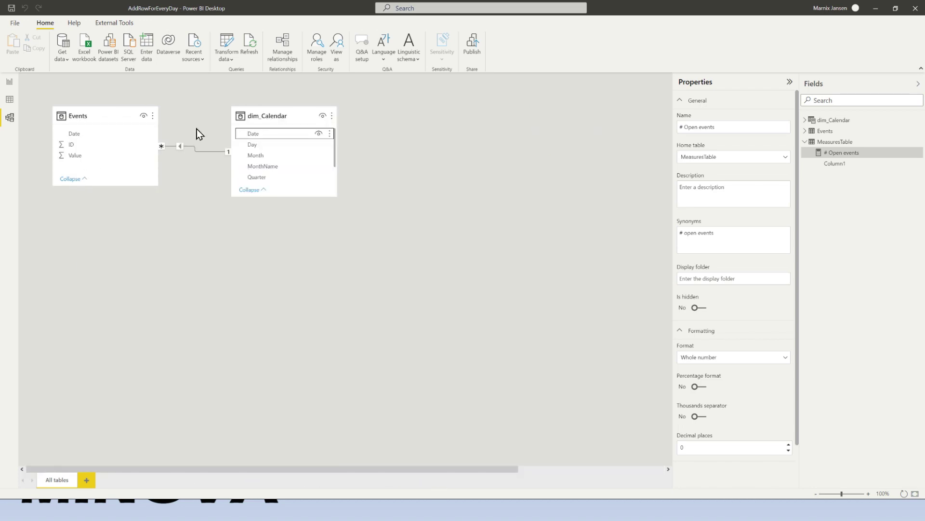
left_click(9, 81)
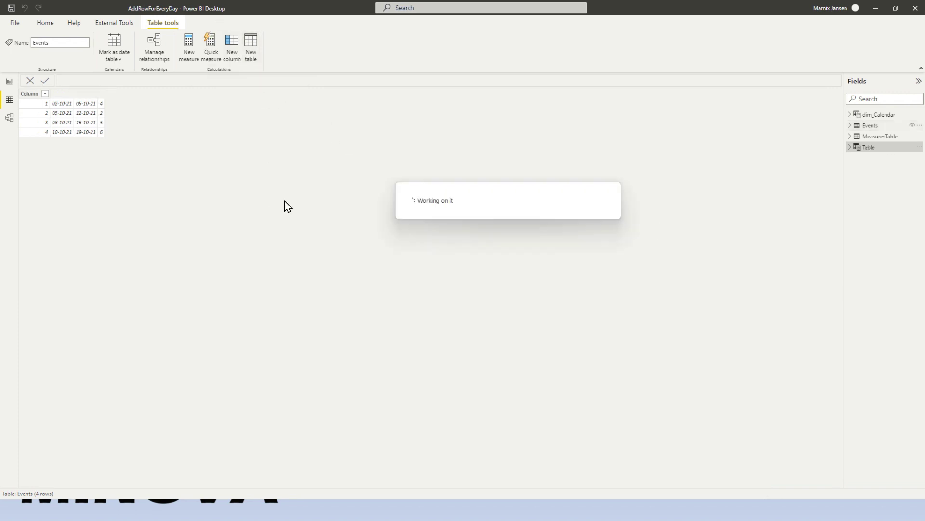
Put the cursor after 'Table =' in the new calculated table's formula.
scroll(105, 80, "up", 3, "ctrl")
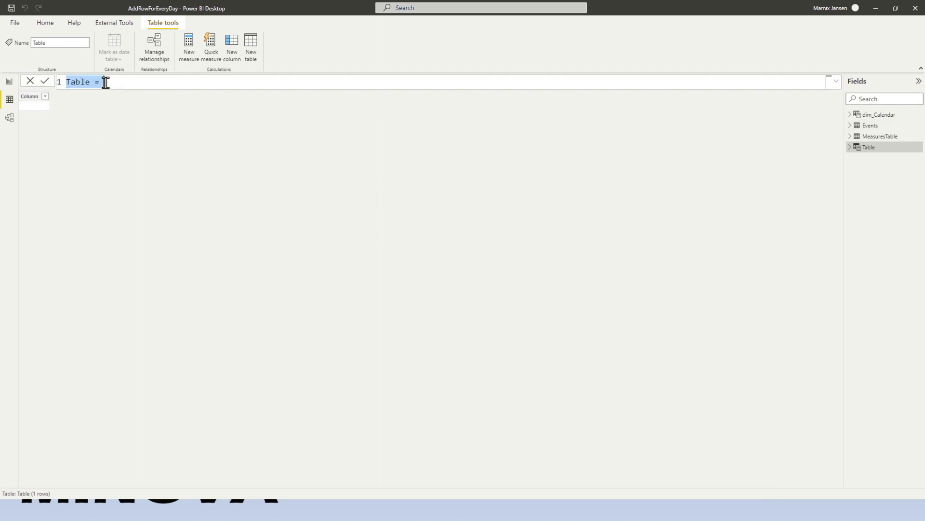
left_click(159, 82)
Begin the formula body with GENERATE( on a new line.
key("shift+Return")
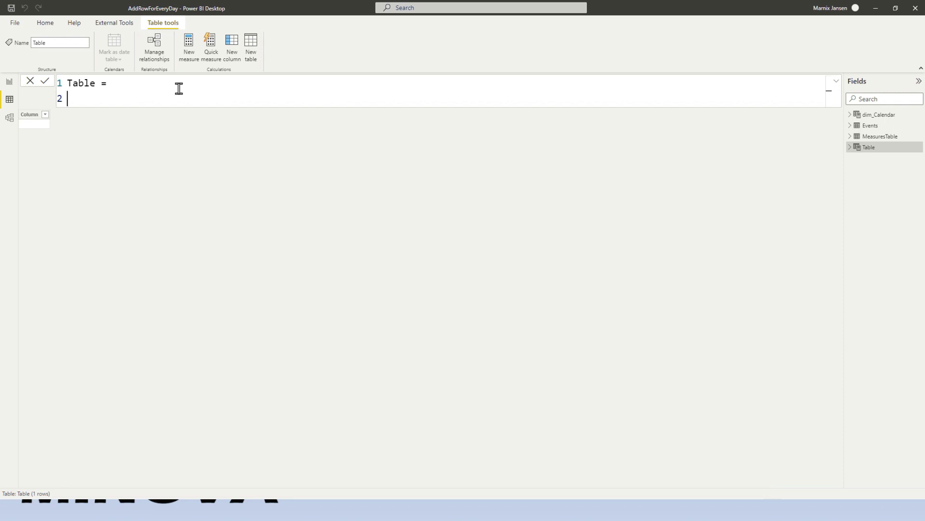
type("gener")
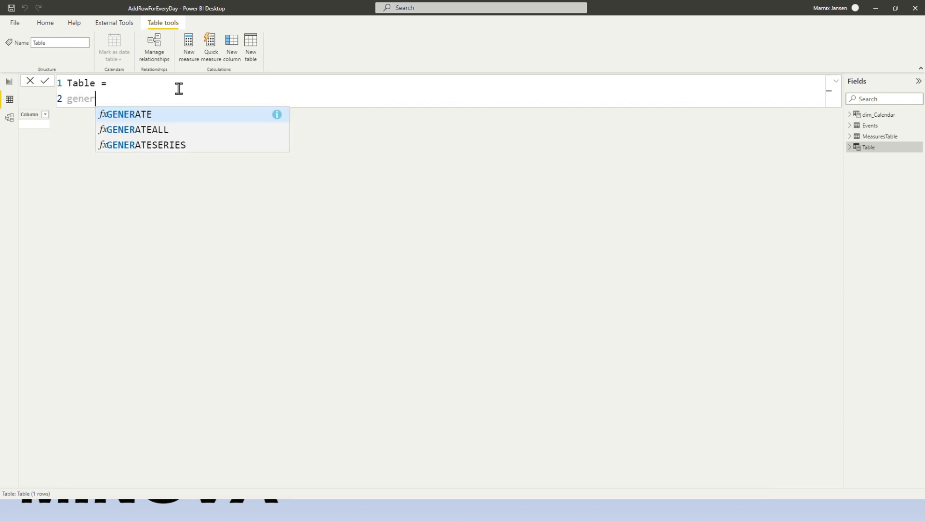
key("Tab")
type("(")
key("shift+Return")
key("BackSpace")
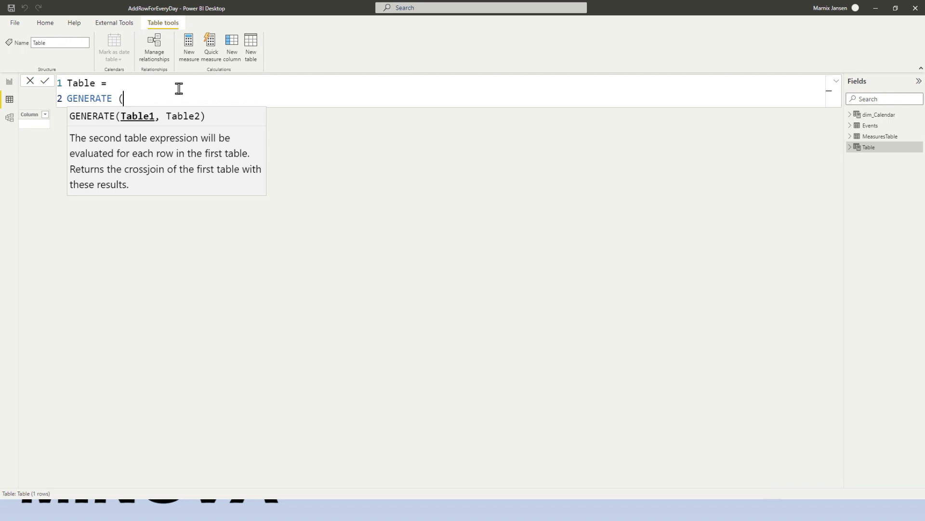
Add VALUES(dim_Calendar[Date]) as GENERATE's first argument, leaving an indented line for the second.
key("shift+Return")
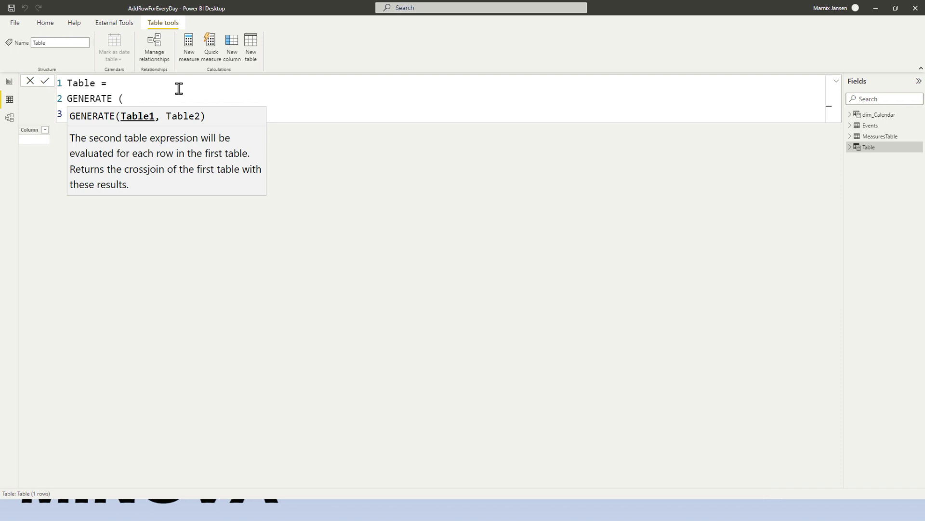
key("Escape")
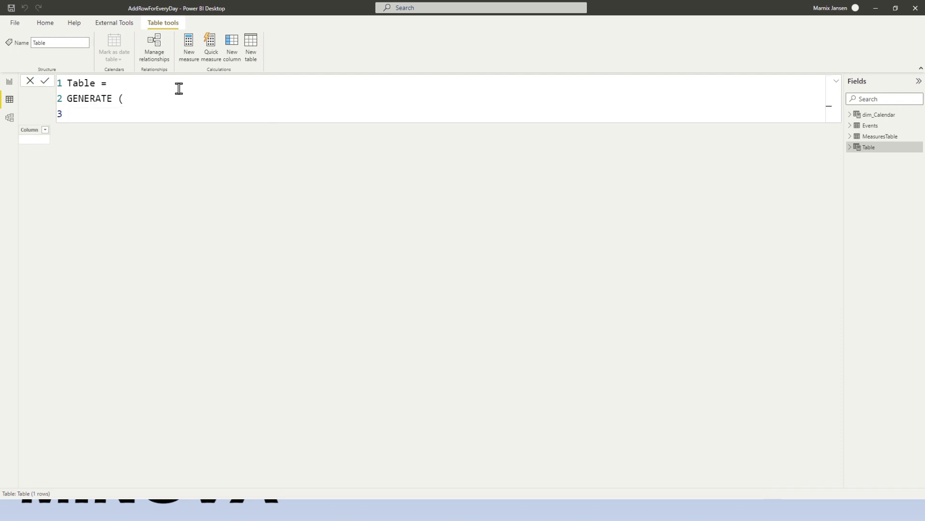
type("VALUES 9")
key("BackSpace")
type("(")
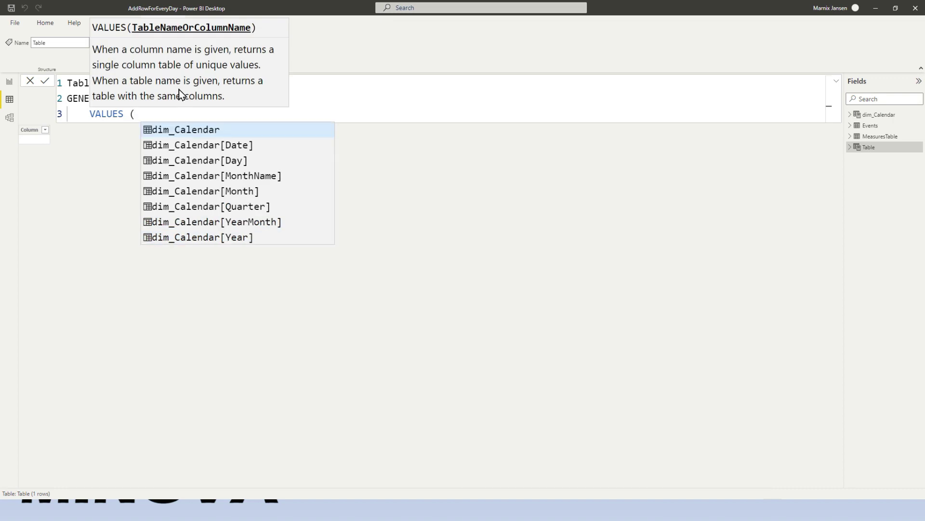
key("Down")
key("Tab")
type("),")
key("Return")
key("Escape")
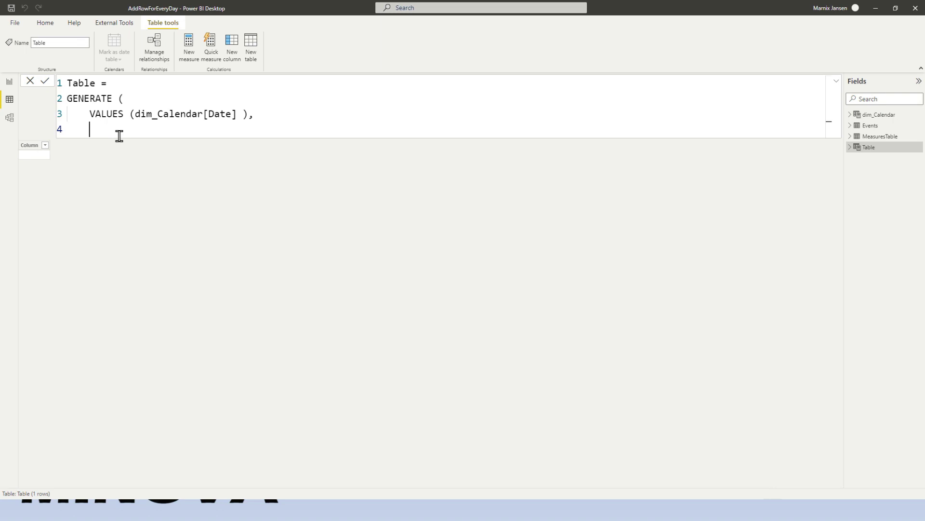
Start FILTER over Events with the condition Events[From] <= dim_Calendar[Date].
type("FILTER (")
key("Return")
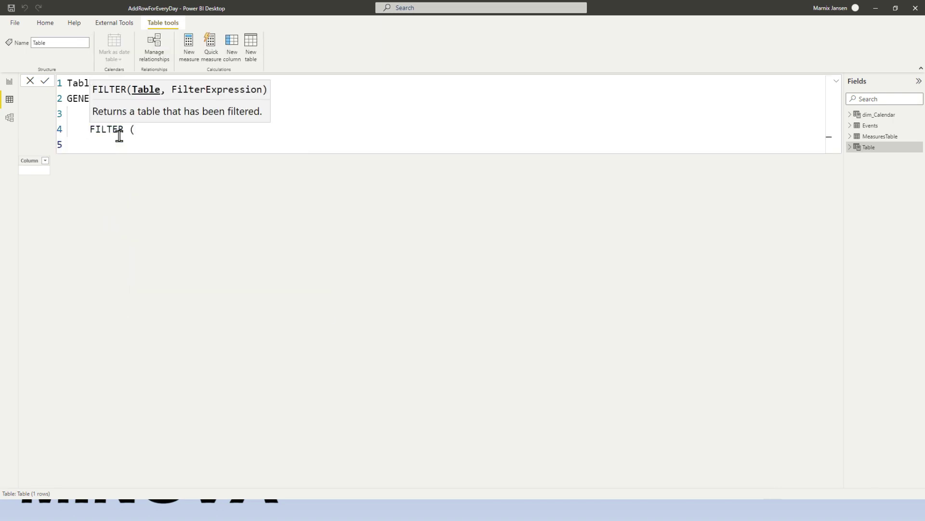
type("Event")
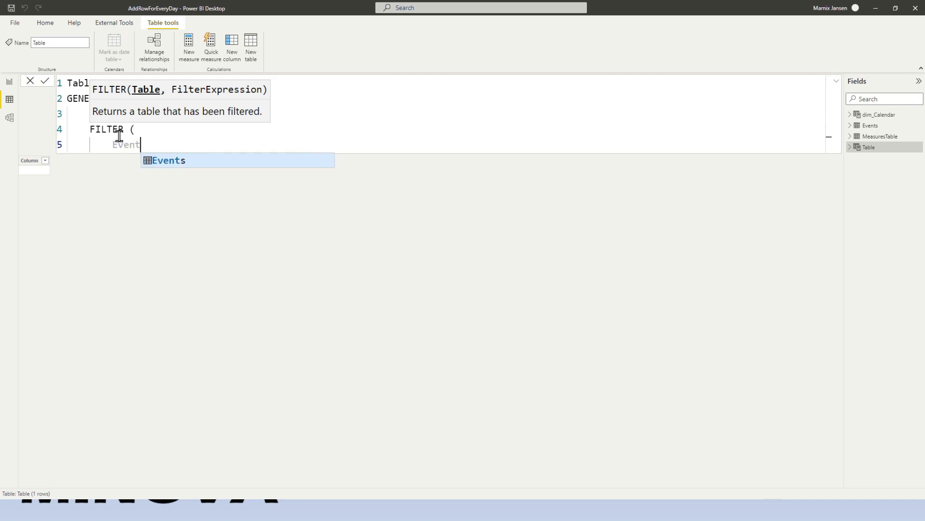
type("s,")
key("Return")
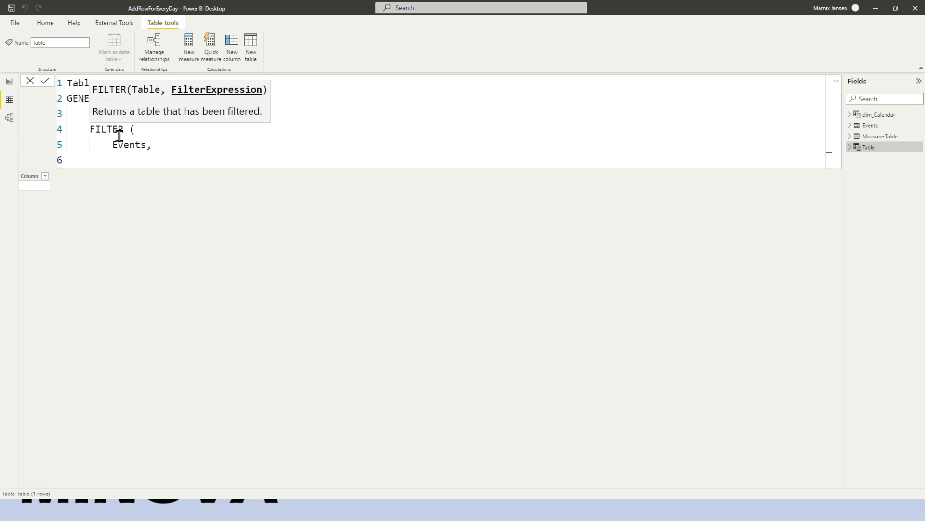
type("Fro")
key("Tab")
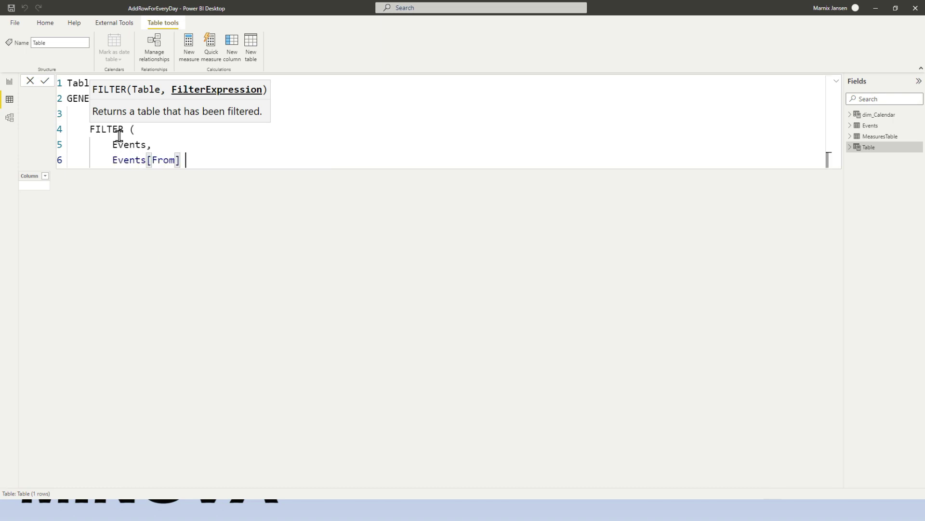
type("<= dim")
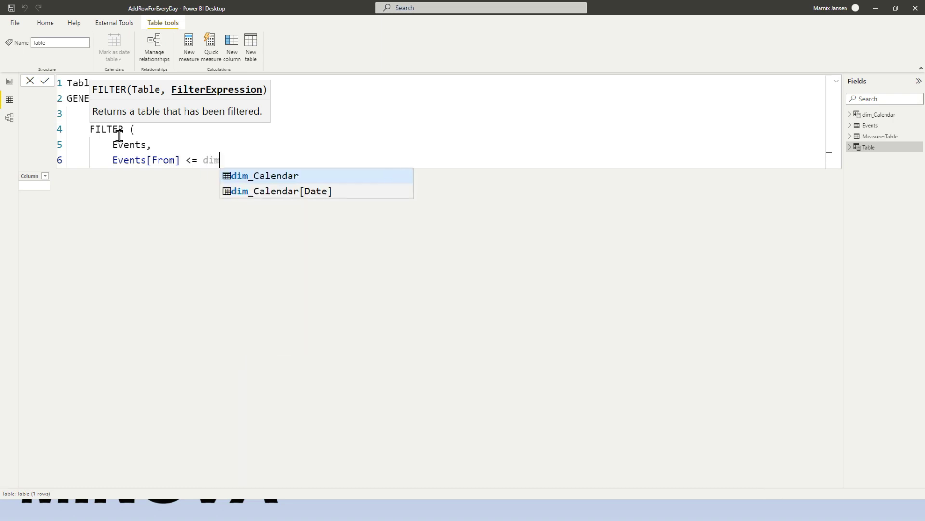
key("Down")
key("Tab")
Extend the condition with && Events[To] >= dim_Calendar[Date].
type("&&")
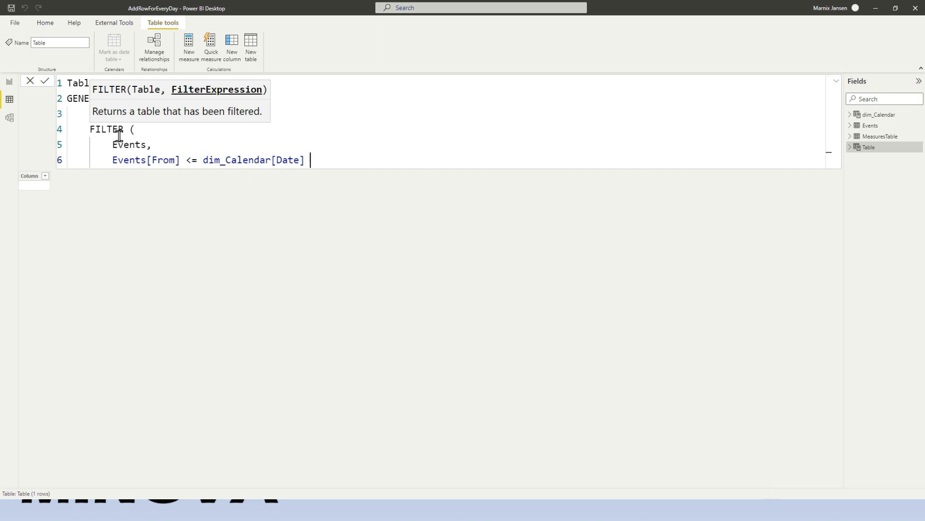
key("shift+Return")
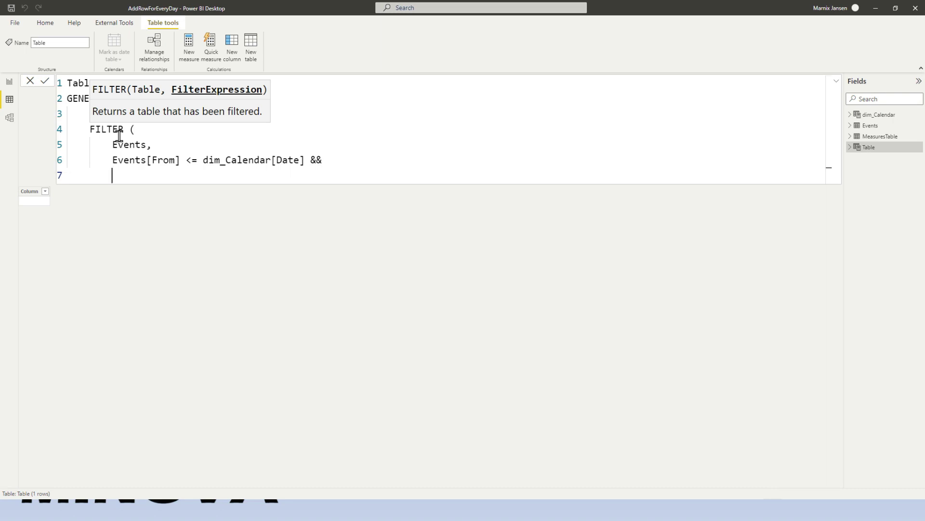
type("to")
key("Down")
key("Down")
key("Down")
key("Down")
key("Down")
key("Down")
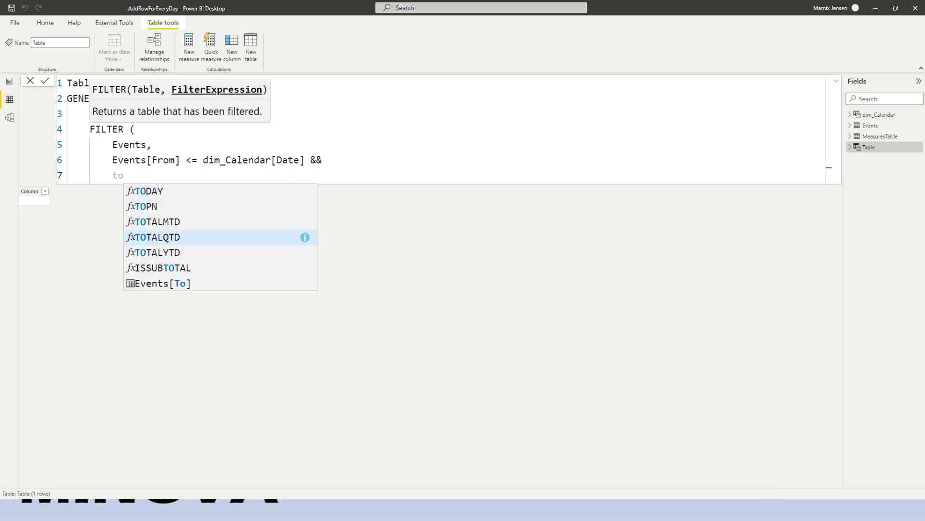
key("Tab")
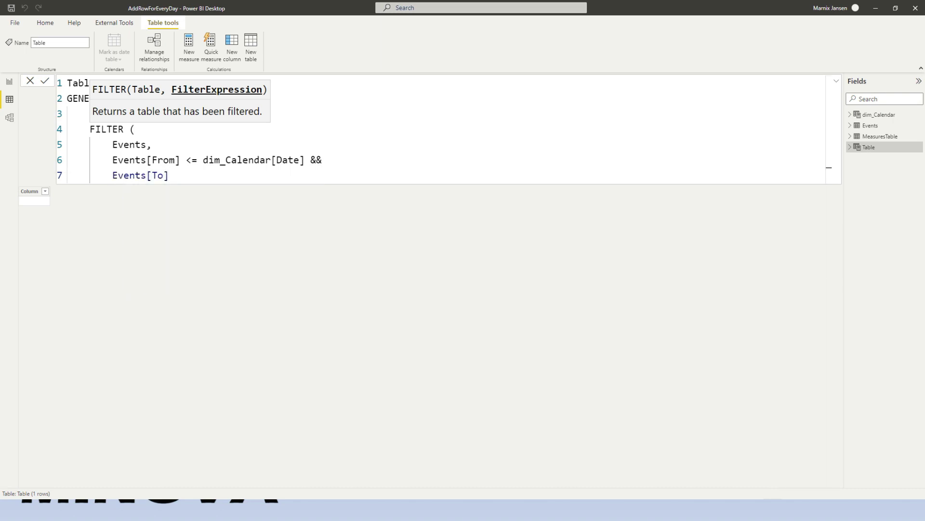
type(">= dim")
key("Down")
key("Tab")
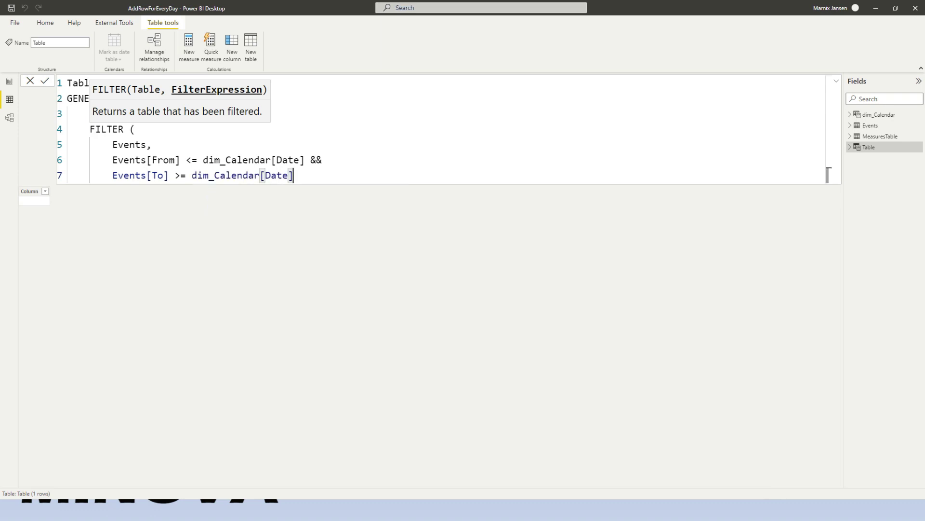
Close the FILTER and GENERATE parentheses and commit the table formula.
key("Return")
type(")")
key("Return")
type(")")
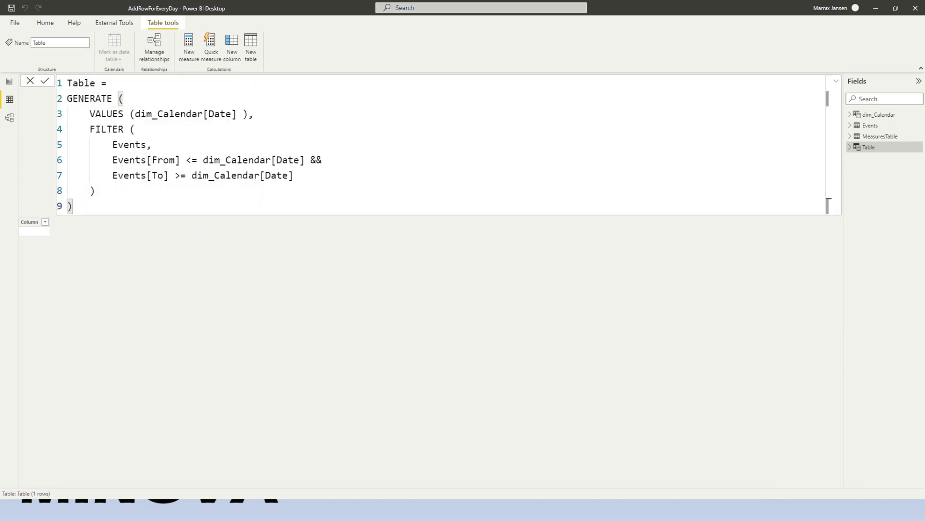
key("Return")
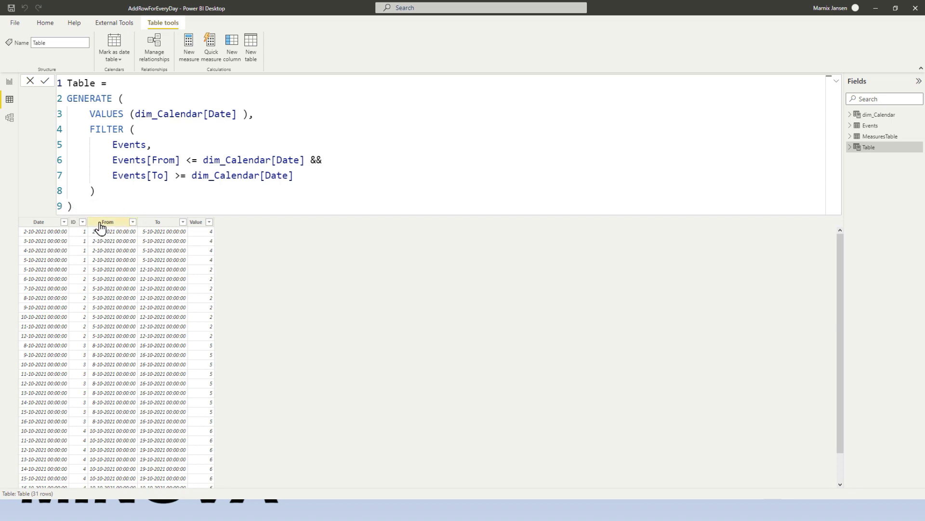
Place the cursor in the Table formula, just ahead of GENERATE, to begin editing it.
left_click(161, 226)
Wrap the GENERATE expression in SELECTCOLUMNS( and add a comma at the formula's end.
key("shift+Return")
type("sele")
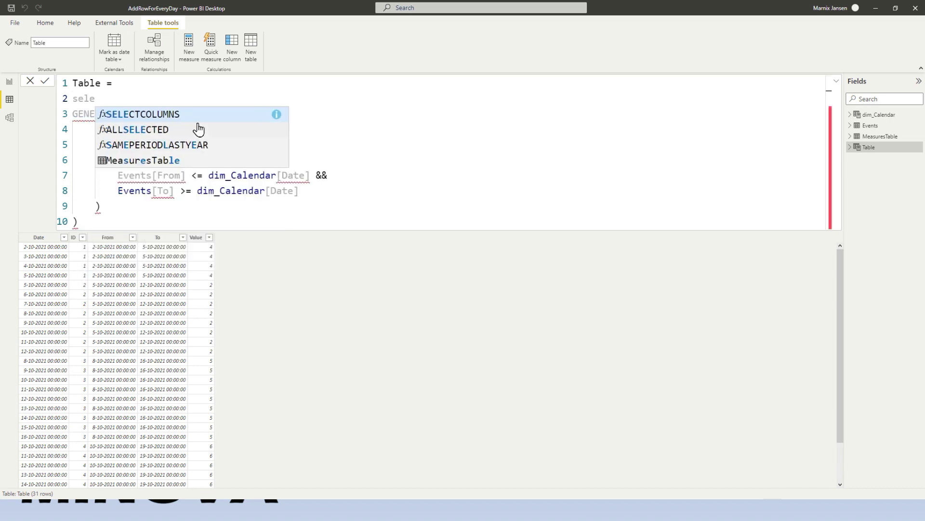
key("Tab")
type("(")
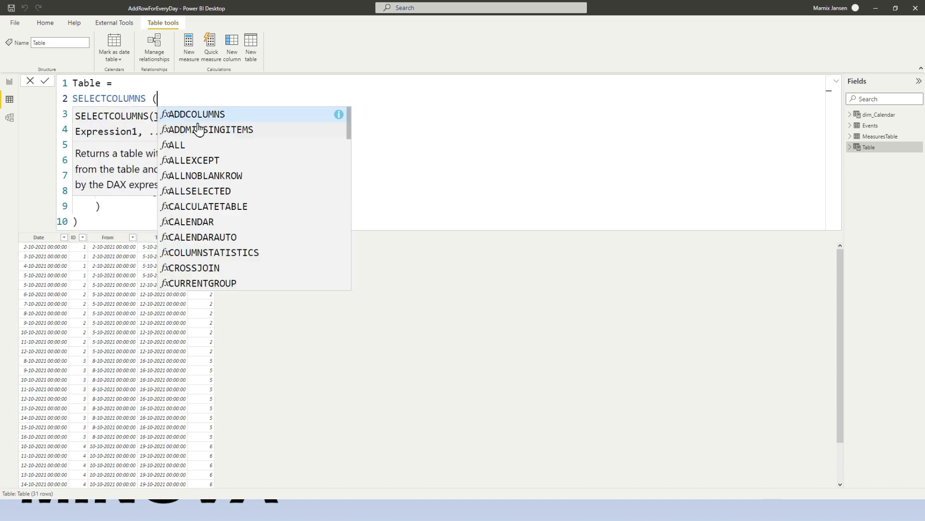
key("Down")
key("ctrl+End")
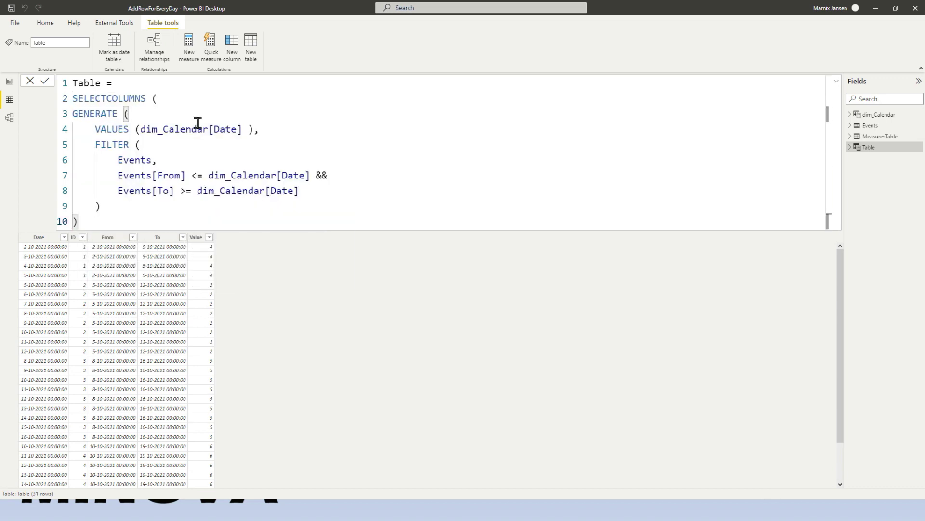
type(",")
key("Return")
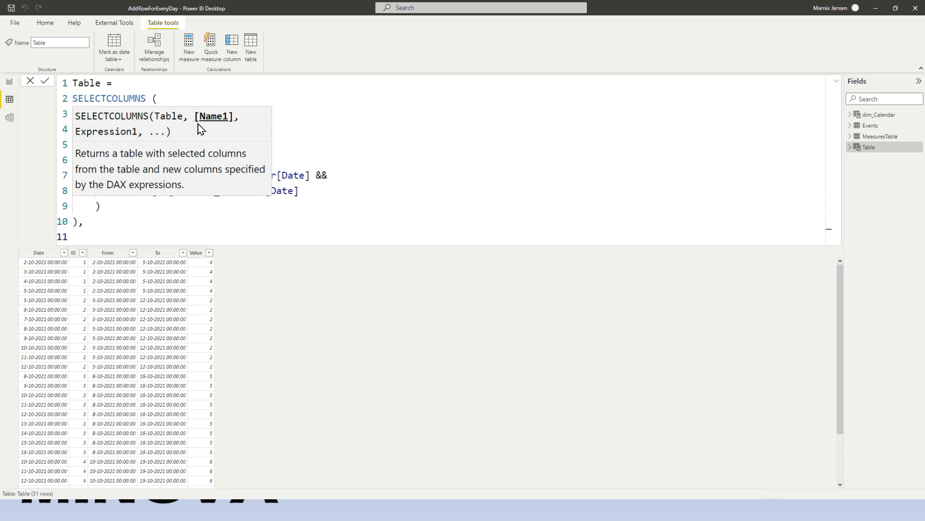
Define the "Date", [Date] and "ID", [ID] output columns.
type("\"Date\", [")
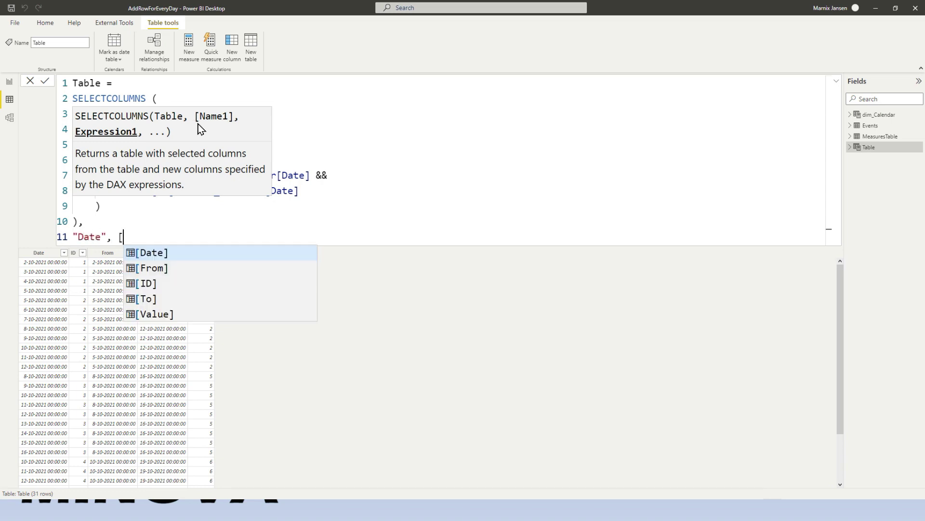
key("Tab")
type(",")
key("shift+Return")
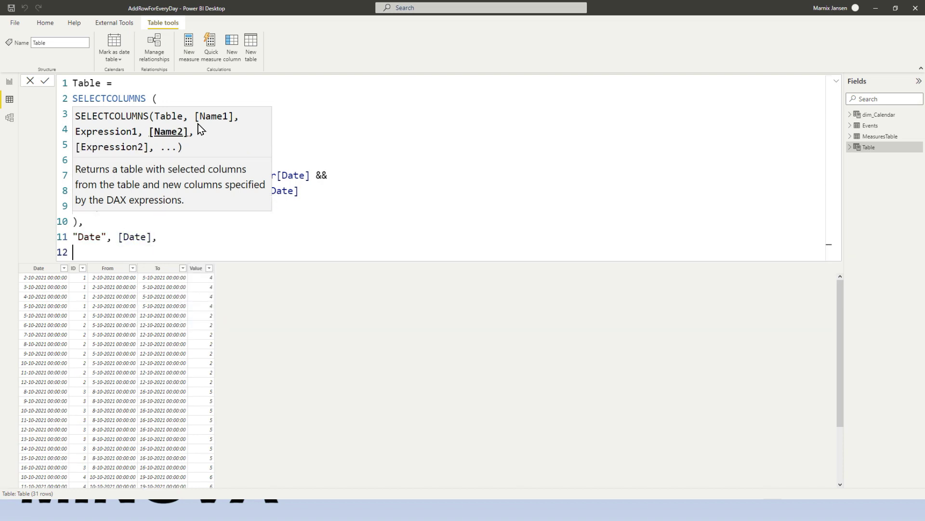
type("\"ID\", ")
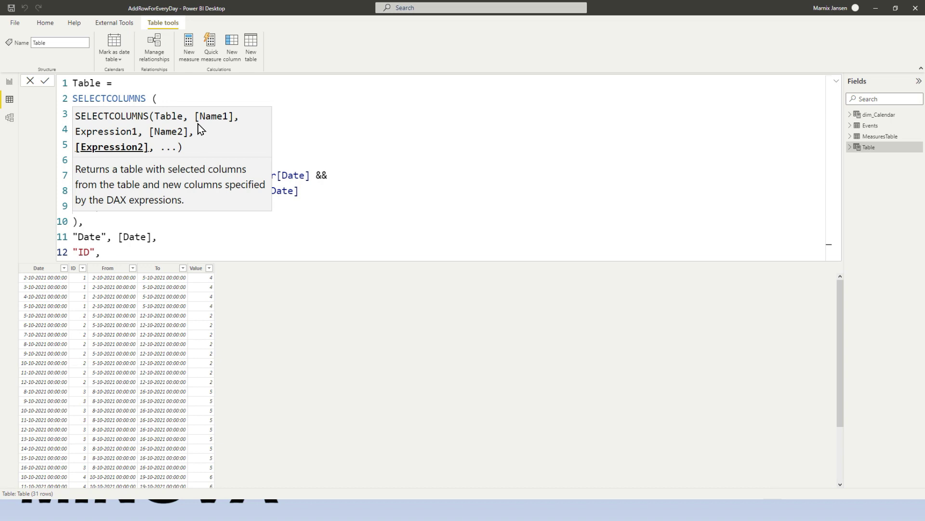
type("[")
key("Down")
key("Down")
key("Down")
key("Up")
key("Tab")
type(",")
Add the "Value", [Value] column, close SELECTCOLUMNS and commit the formula.
key("Return")
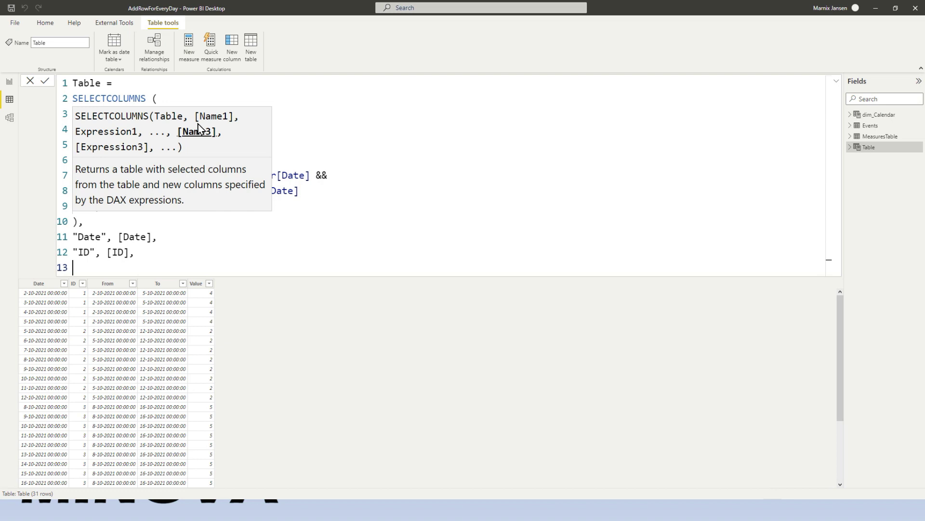
type("\"Value\", ")
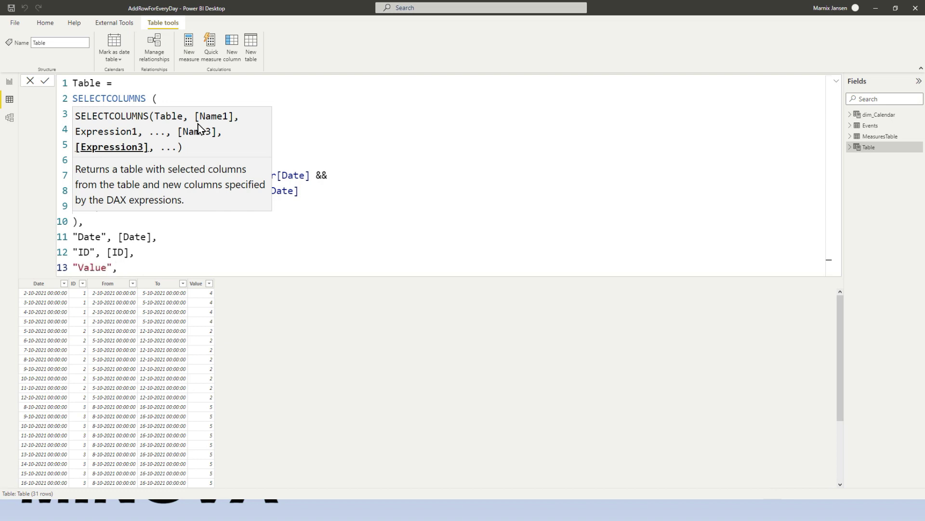
type("[V")
key("Tab")
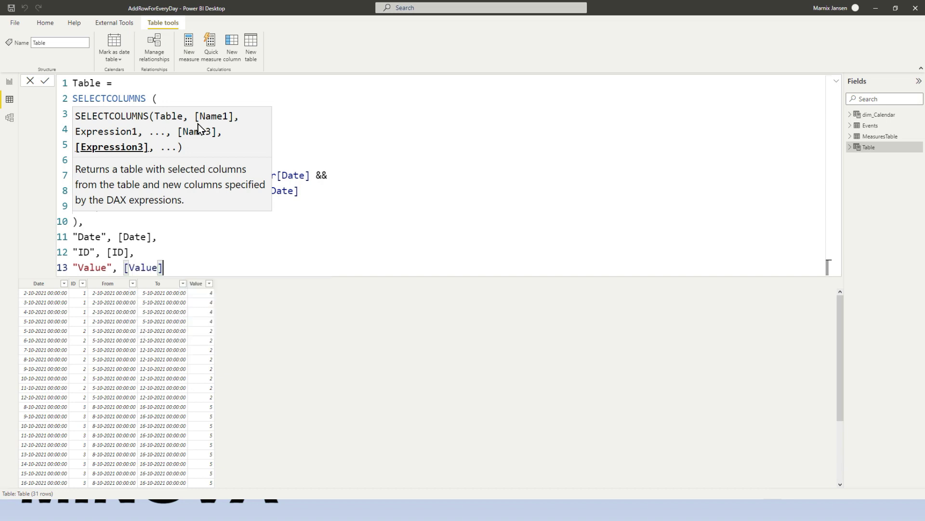
key("Return")
type(")")
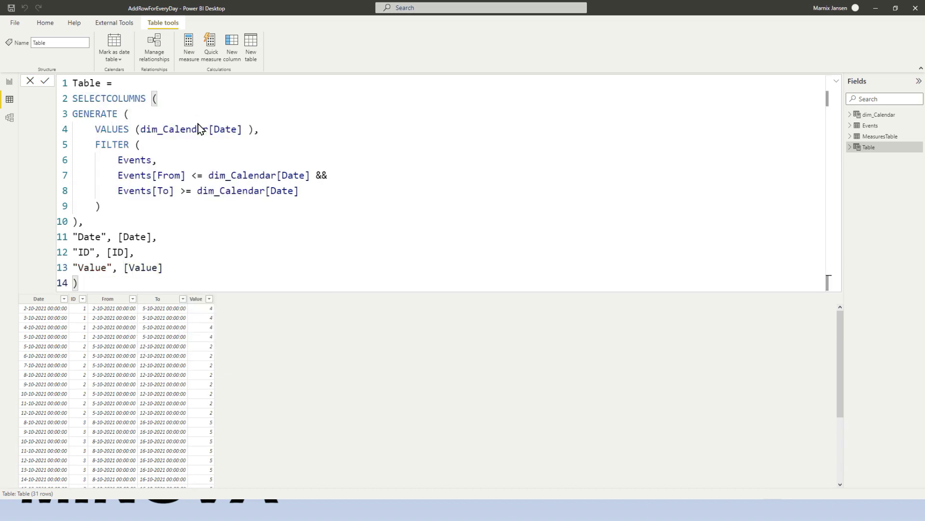
key("Return")
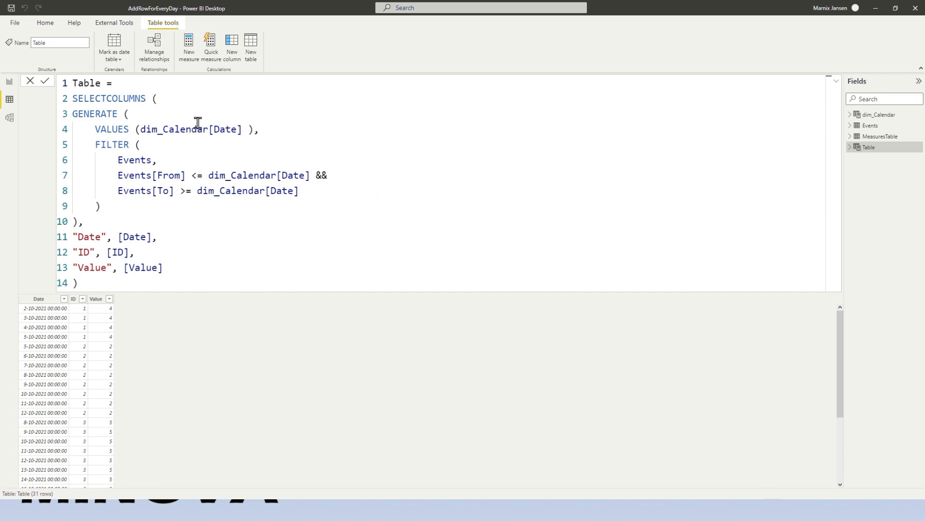